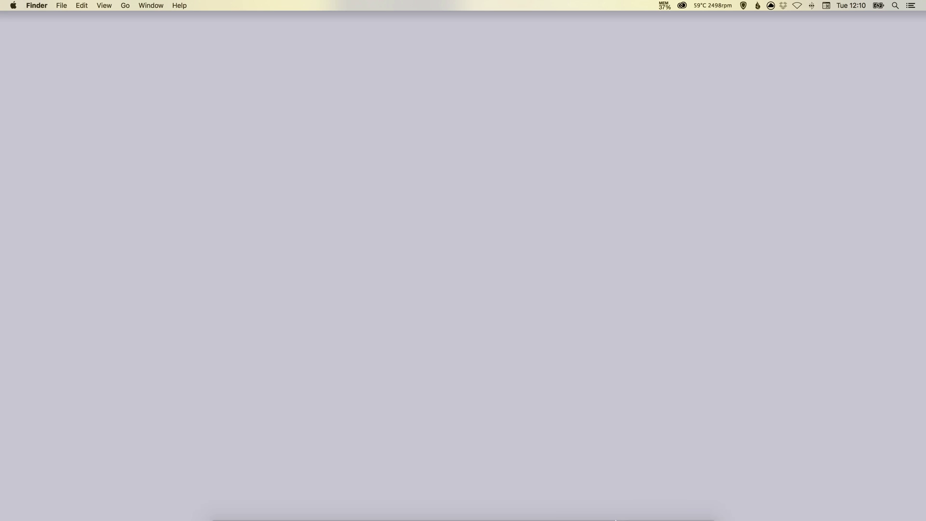
Launch Adobe XD, browse the iPhone, iPad and web presets, and create an iPhone 6 design.
click(618, 509)
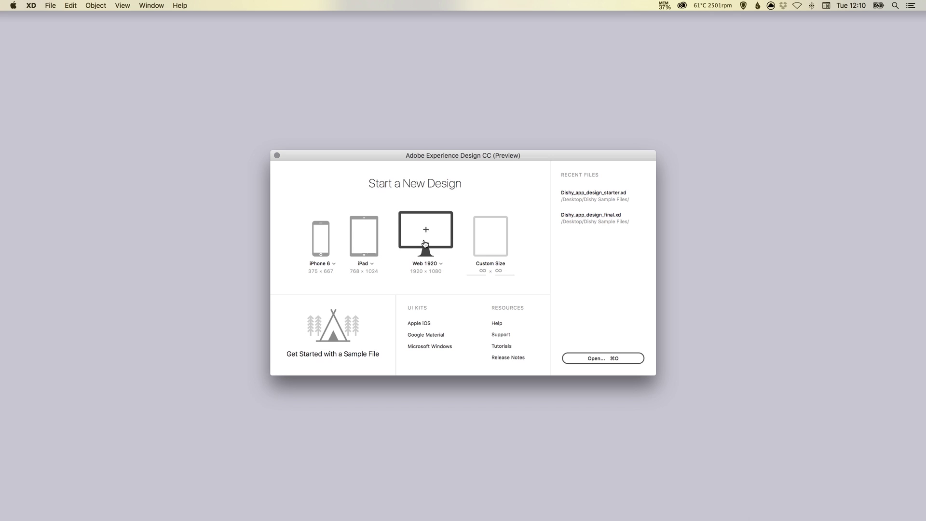
click(334, 265)
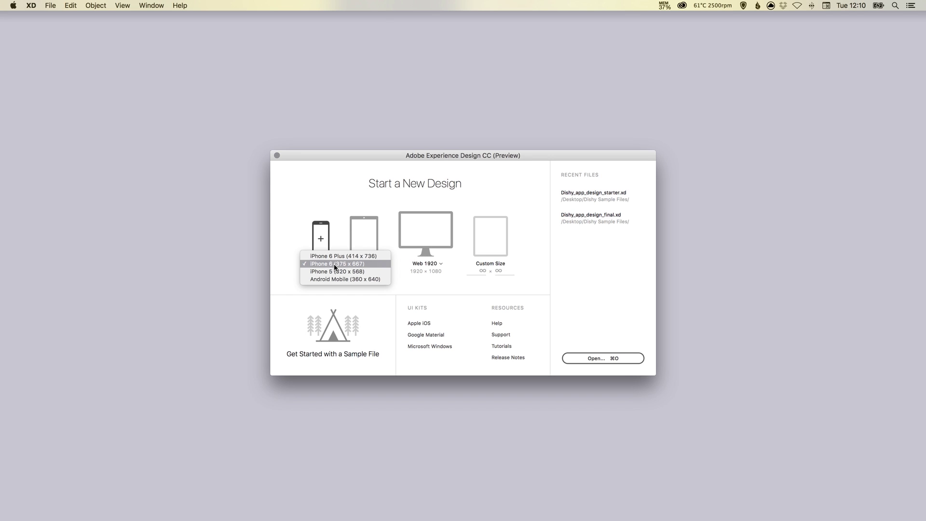
click(288, 281)
click(371, 264)
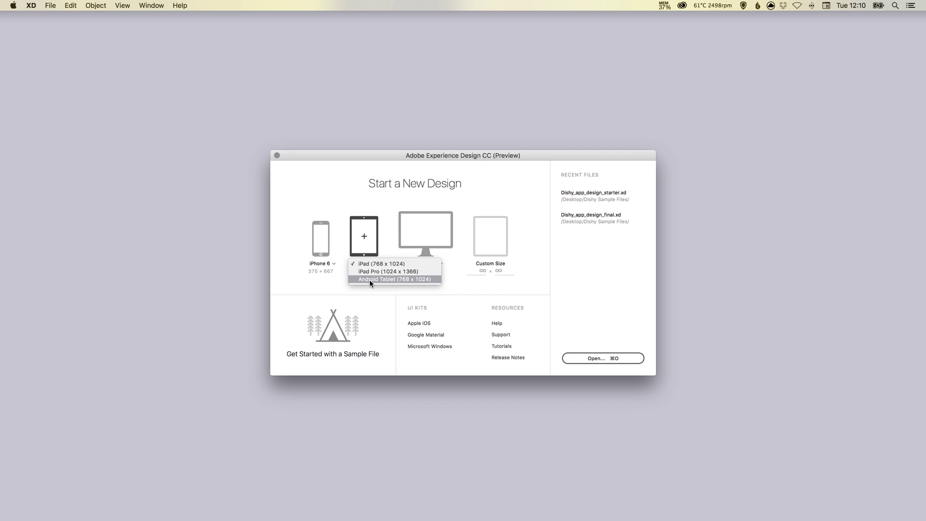
click(565, 277)
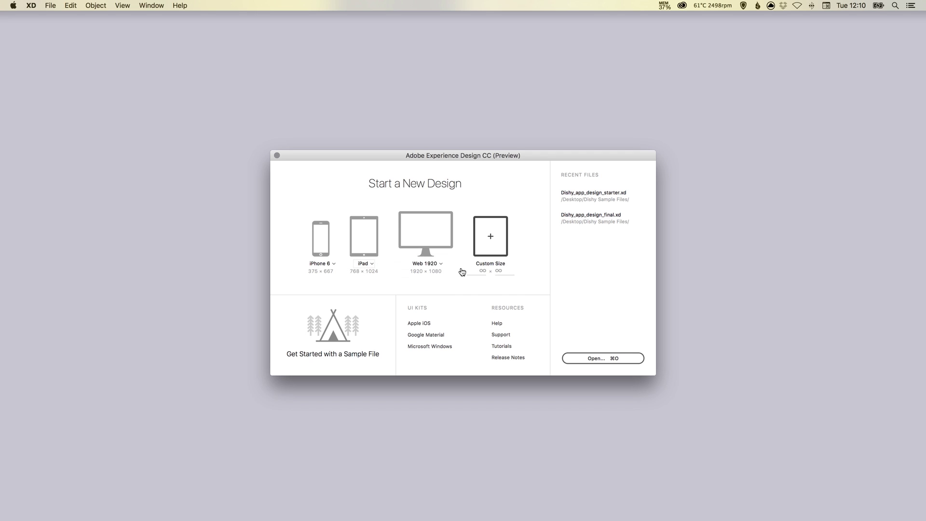
click(436, 263)
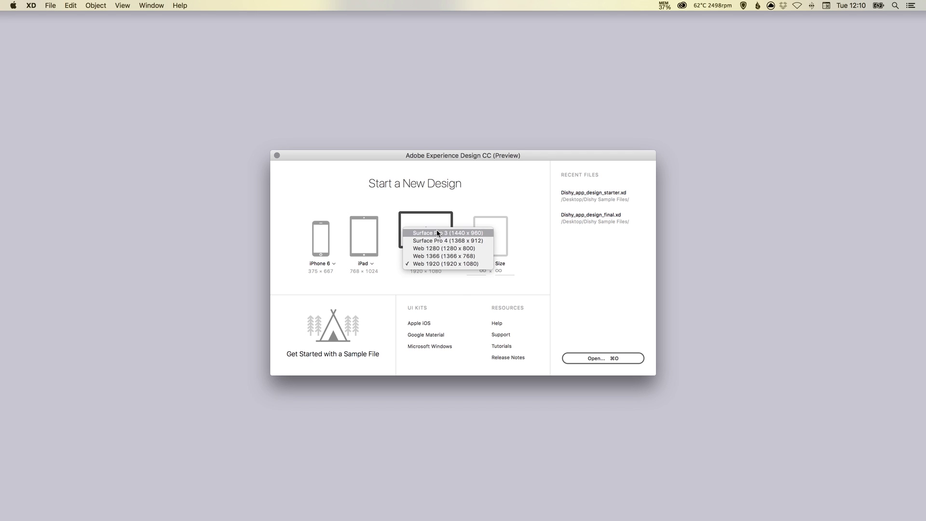
click(483, 265)
click(482, 272)
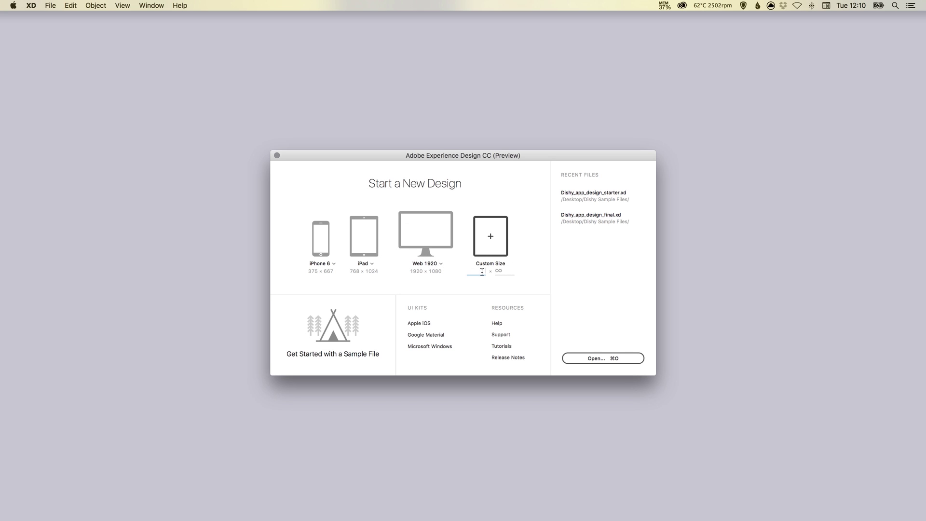
click(322, 242)
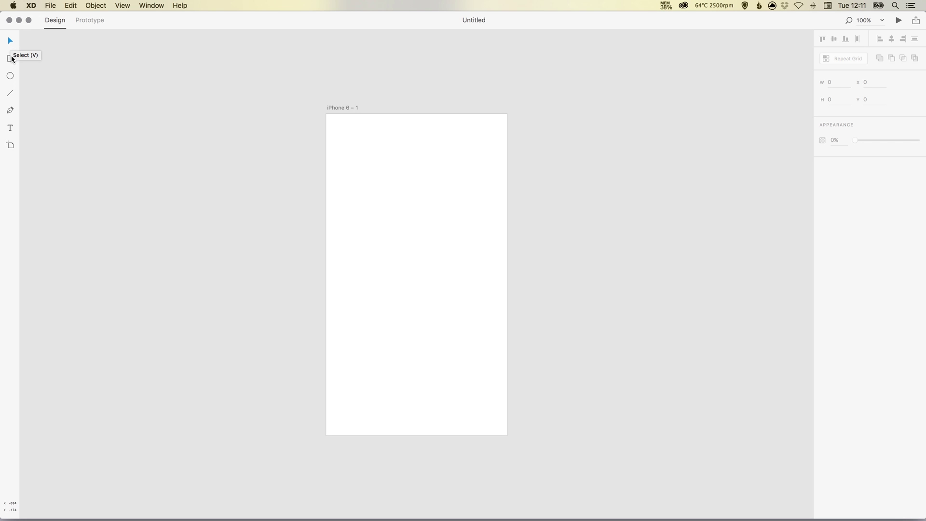
Pick the Rectangle tool from the left toolbar.
click(10, 59)
Draw a rectangle near the artboard's top and enlarge it to 261 by 199.
mouse_move(344, 173)
mouse_down()
mouse_move(414, 223)
mouse_move(460, 238)
mouse_up()
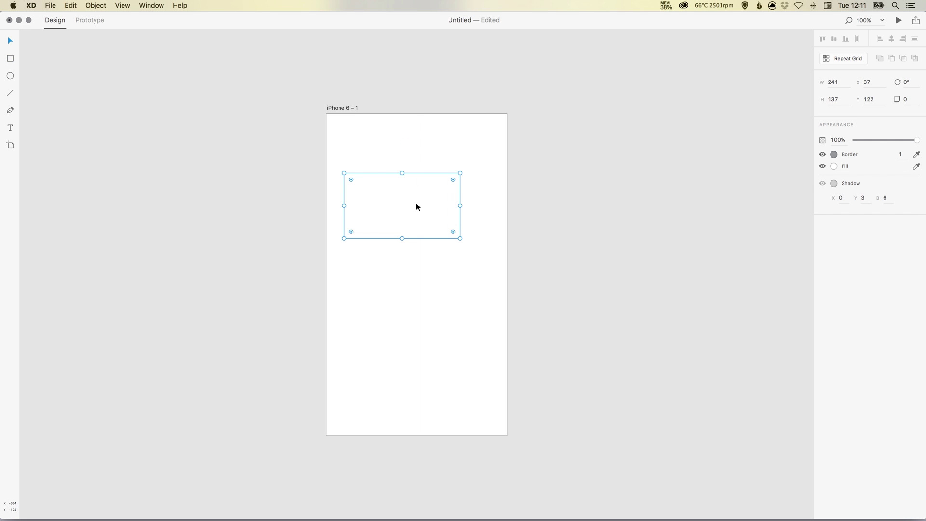
mouse_move(454, 206)
mouse_down()
mouse_move(424, 203)
mouse_move(462, 206)
mouse_up()
drag(462, 173, 469, 143)
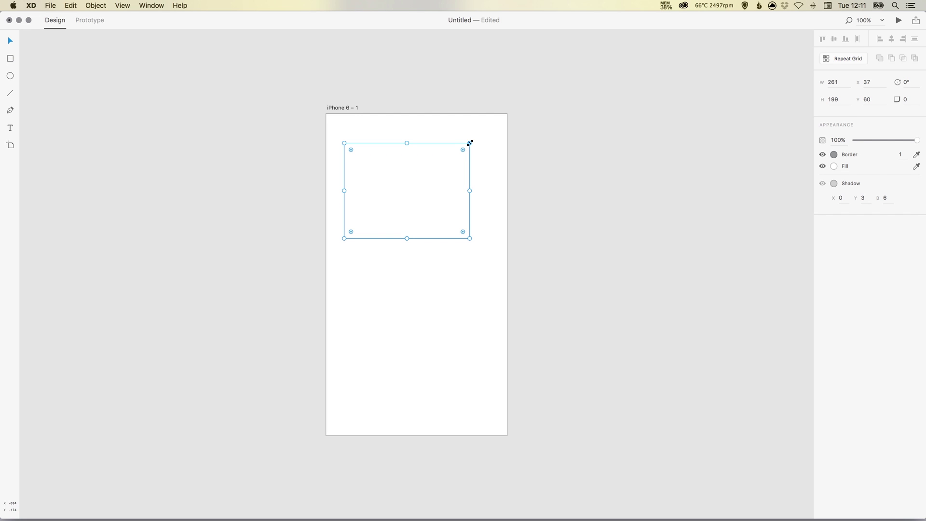
Give the rectangle an orange border with a width of 10.
click(836, 154)
click(332, 211)
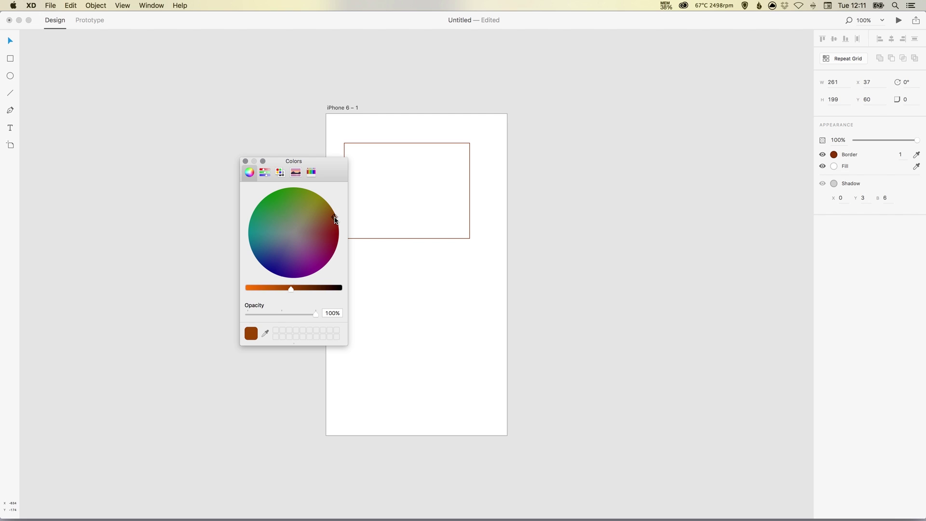
drag(259, 288, 245, 288)
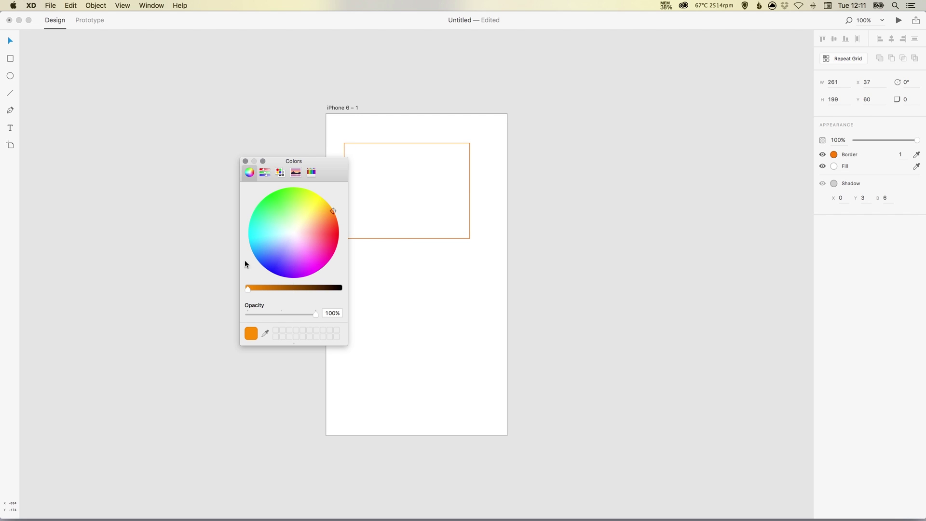
click(245, 161)
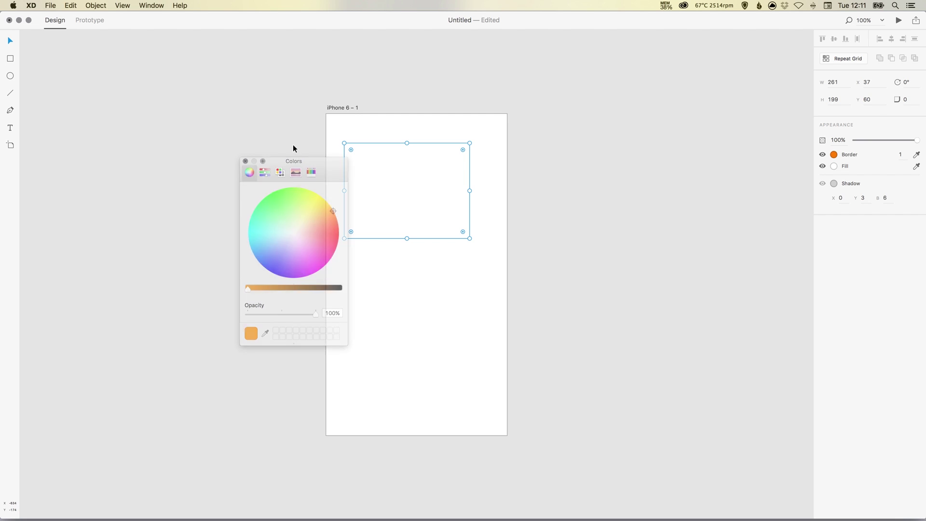
click(896, 155)
text(10)
key(Return)
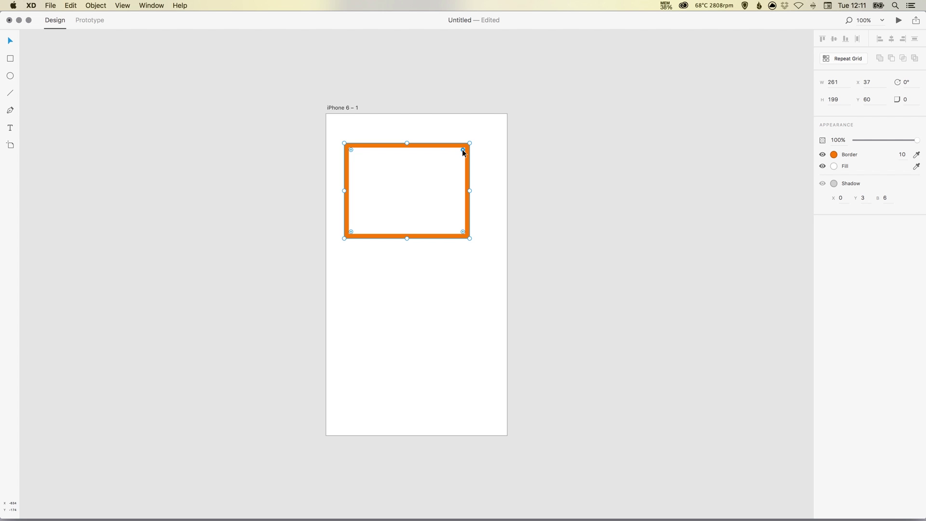
Round the rectangle's corners, then set the corner radius to exactly 10.
mouse_move(461, 151)
mouse_down()
mouse_move(408, 201)
mouse_move(454, 150)
mouse_up()
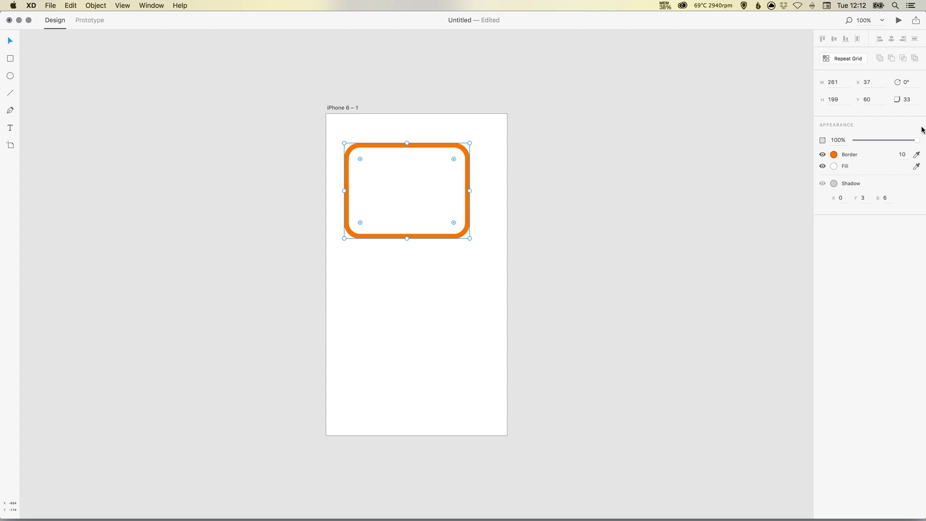
click(908, 99)
text(10)
key(Return)
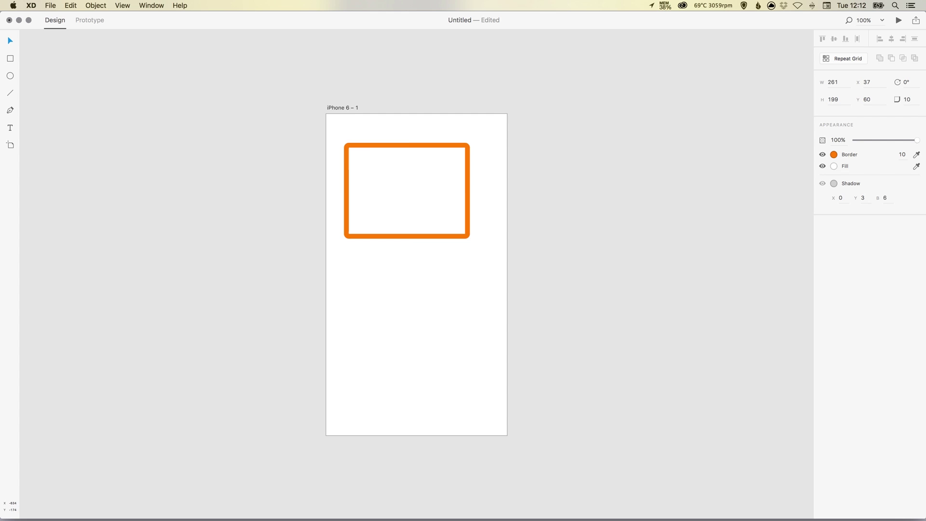
click(459, 136)
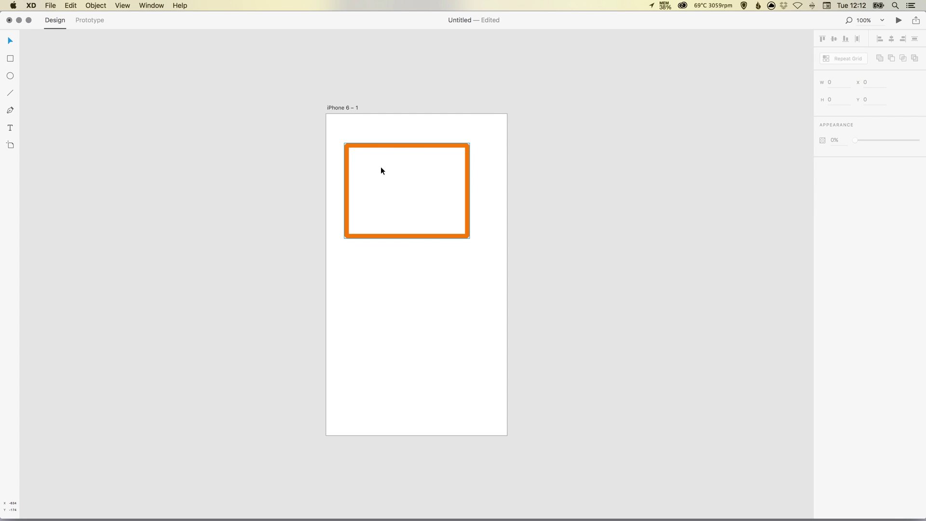
click(409, 145)
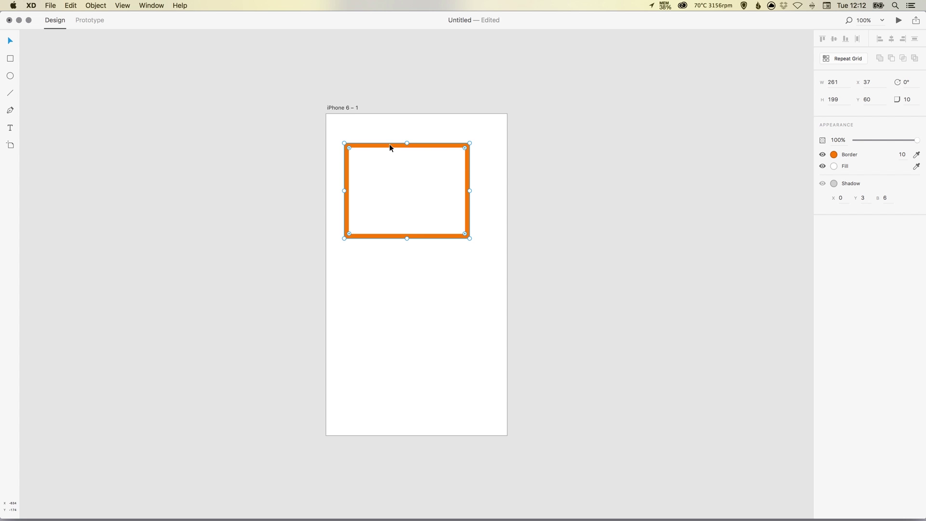
Move the rectangle to the artboard's top-left corner at X 30, Y 30.
drag(372, 143, 354, 143)
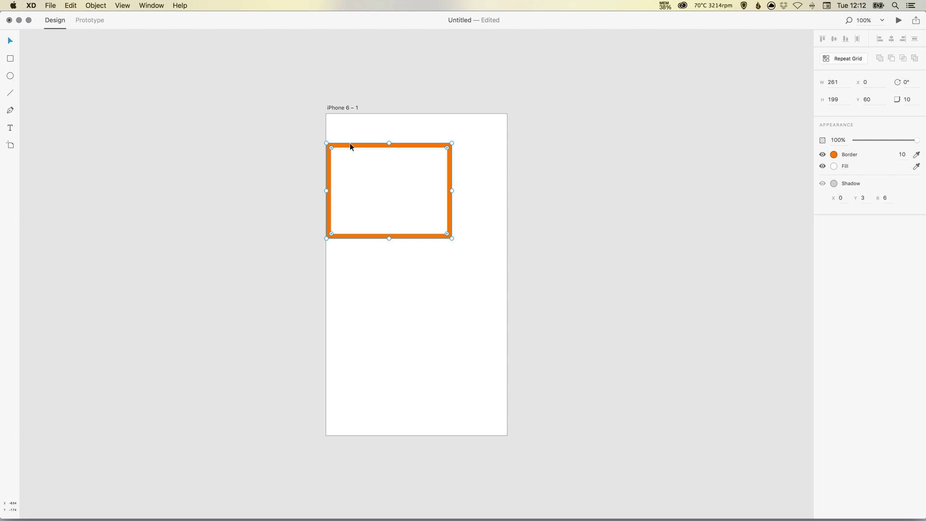
drag(350, 143, 350, 116)
click(856, 83)
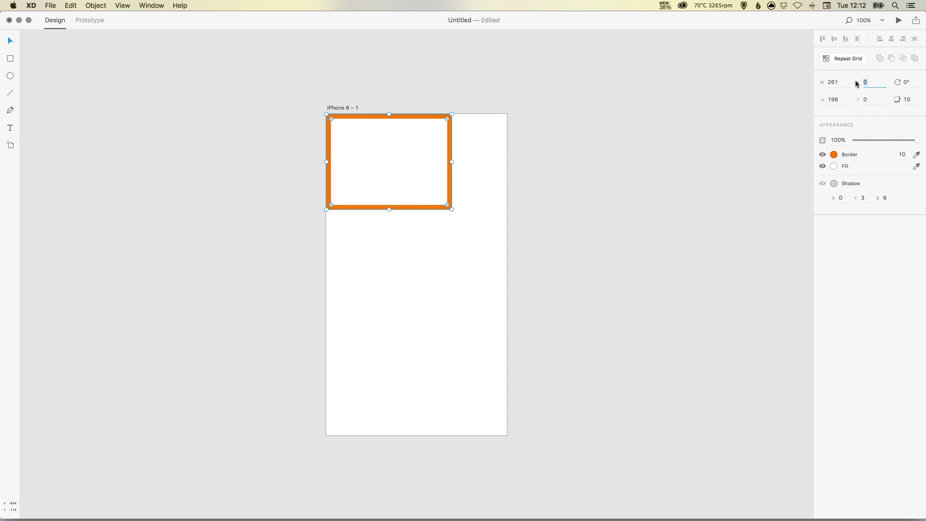
text(30)
key(Return)
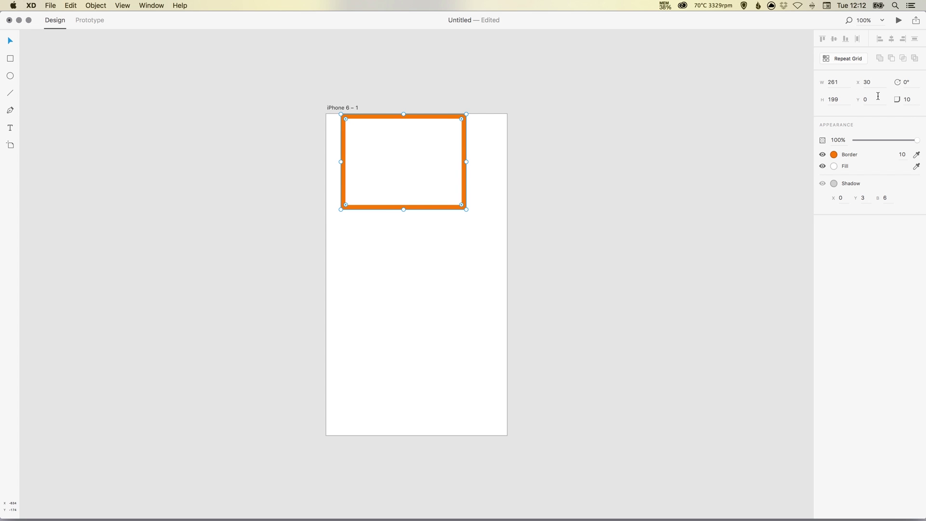
click(869, 99)
text(30)
key(Return)
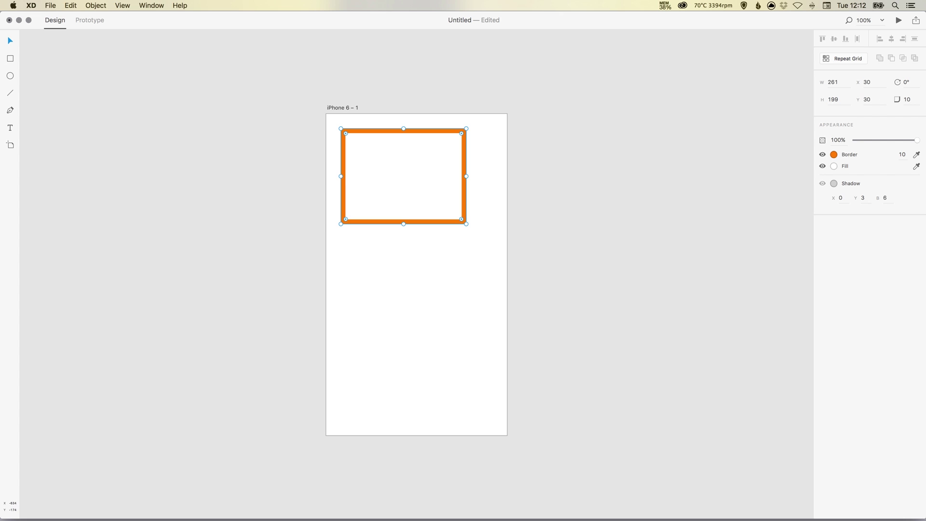
Rotate the orange rectangle 45° into a diamond.
click(492, 132)
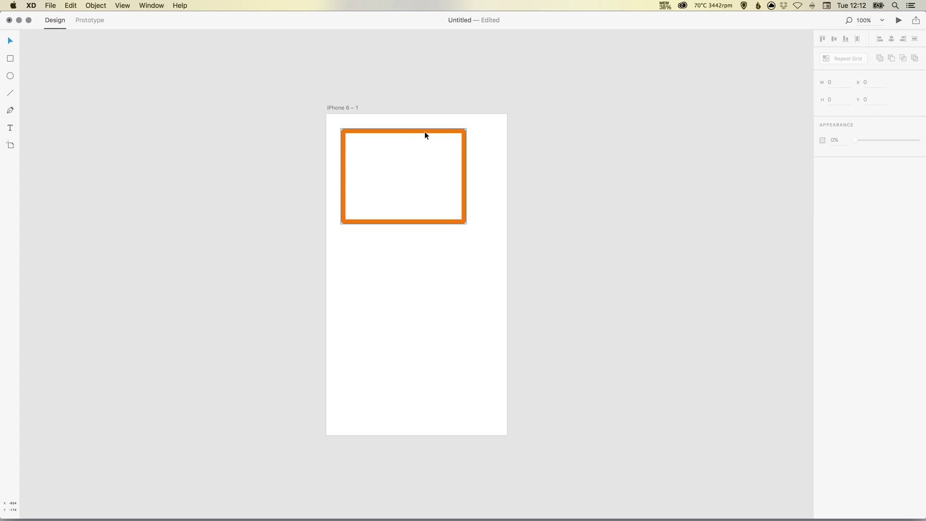
click(393, 134)
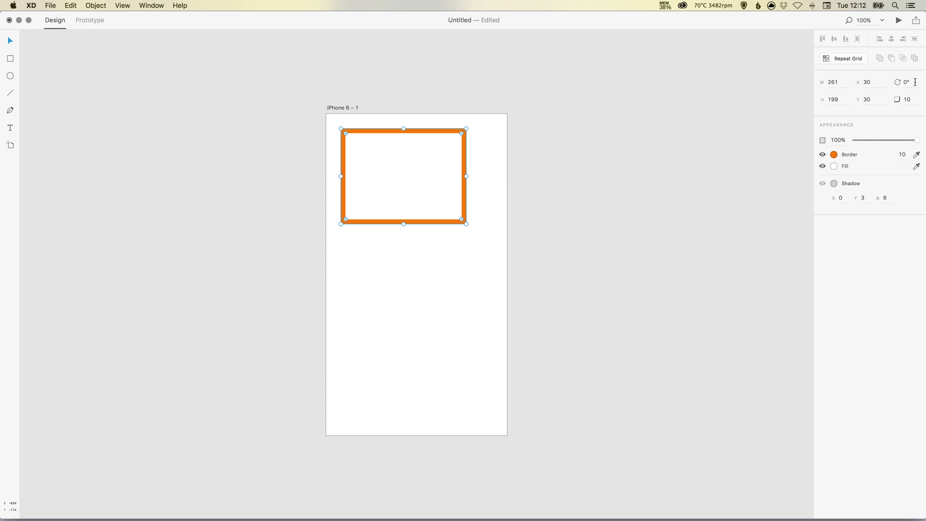
click(906, 82)
text(45)
key(Return)
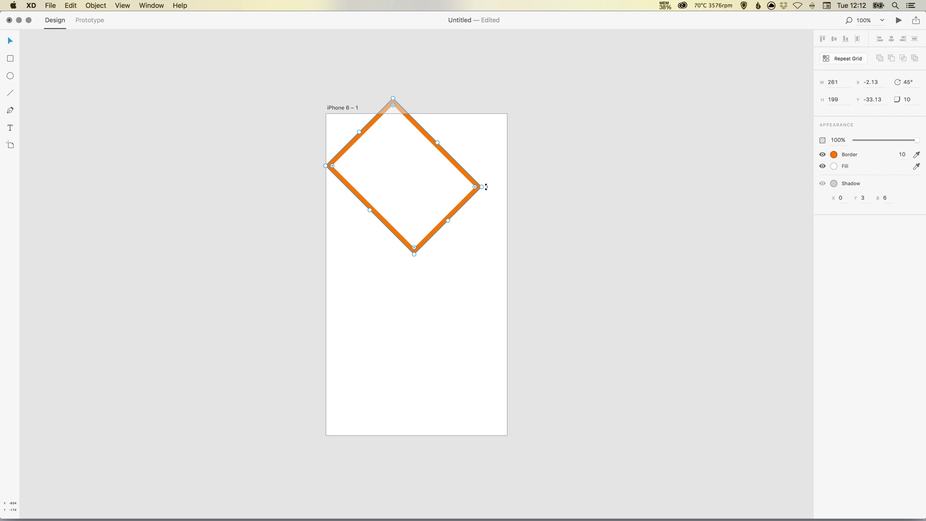
Drag-rotate the orange rectangle to a slight tilt of about 18°.
drag(486, 186, 485, 152)
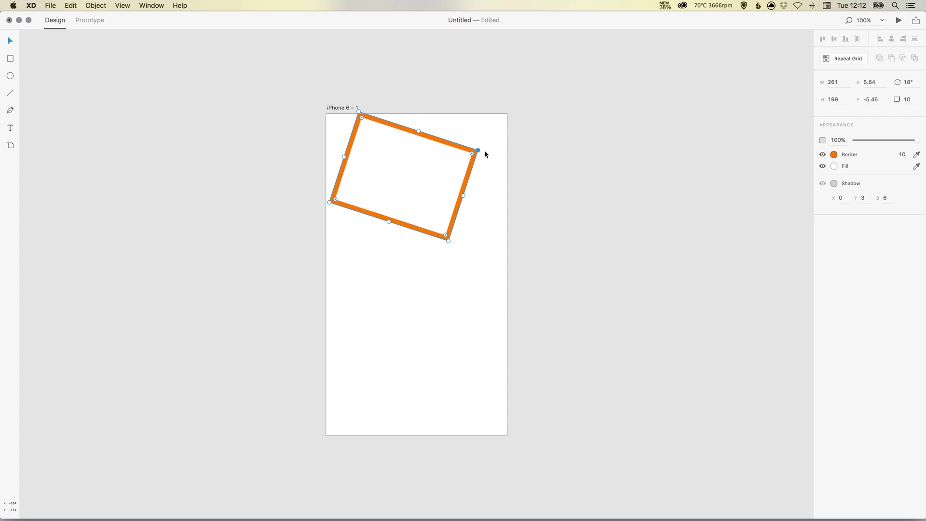
Fill the rectangle with green.
click(835, 166)
drag(298, 211, 283, 199)
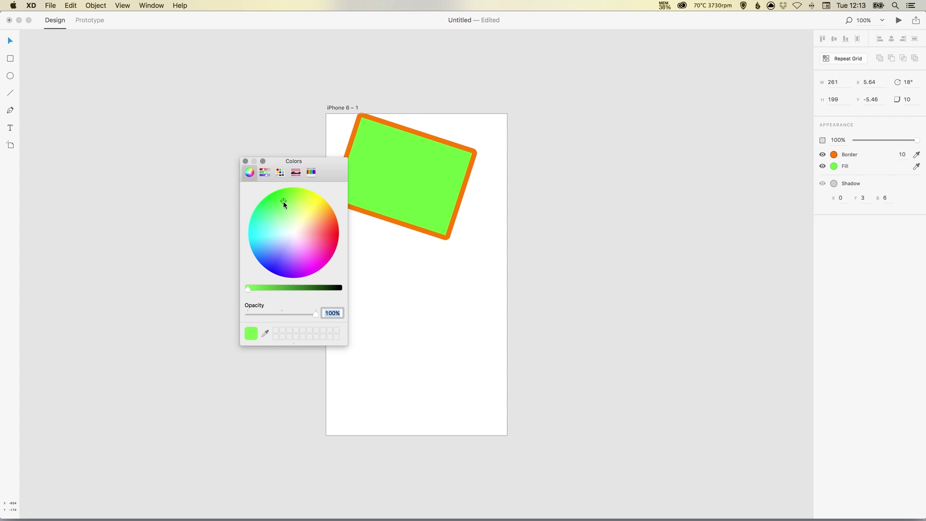
click(246, 161)
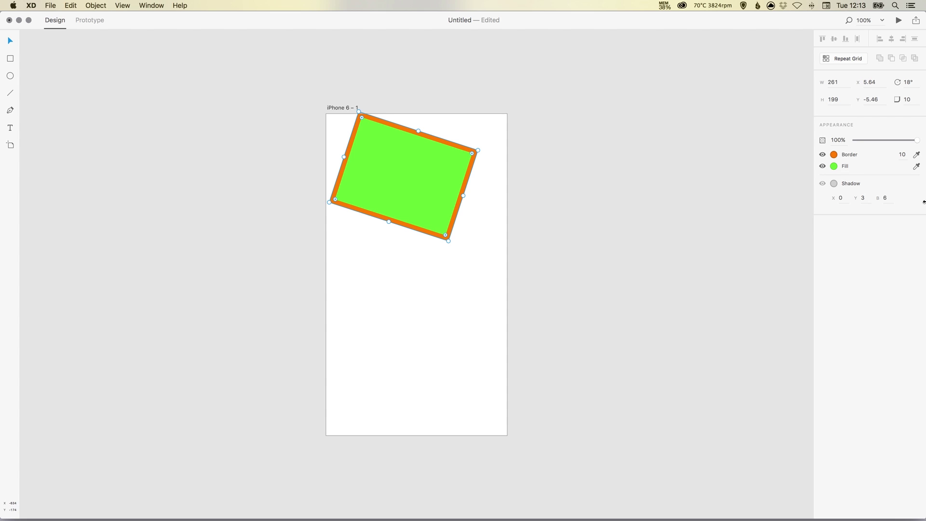
Toggle the fill and border visibility off and on, then move the rectangle lower.
click(824, 166)
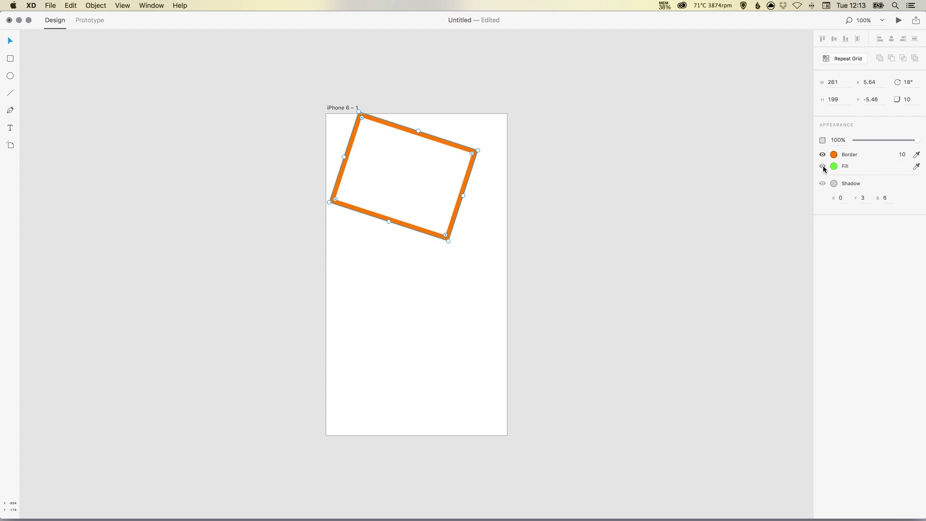
click(823, 166)
click(823, 154)
click(823, 155)
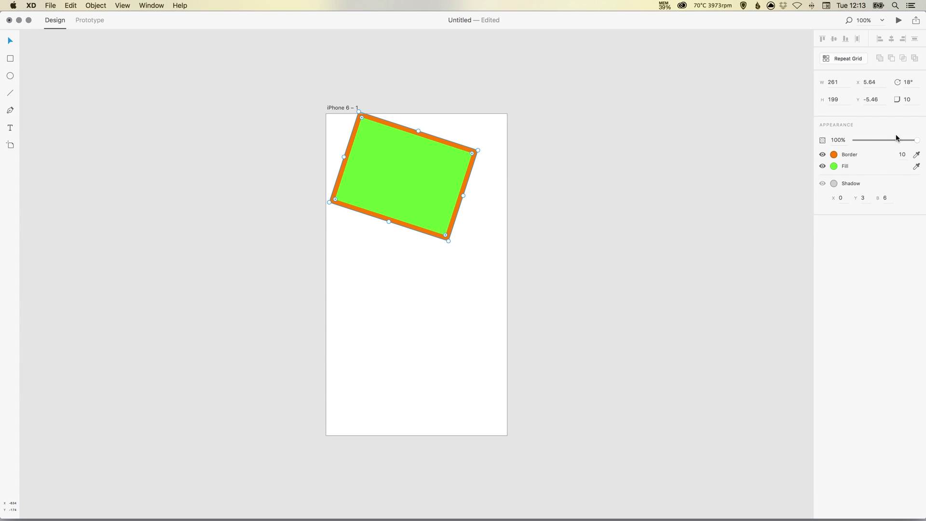
mouse_move(917, 140)
mouse_down()
mouse_move(849, 140)
mouse_move(925, 141)
mouse_up()
drag(391, 181, 394, 208)
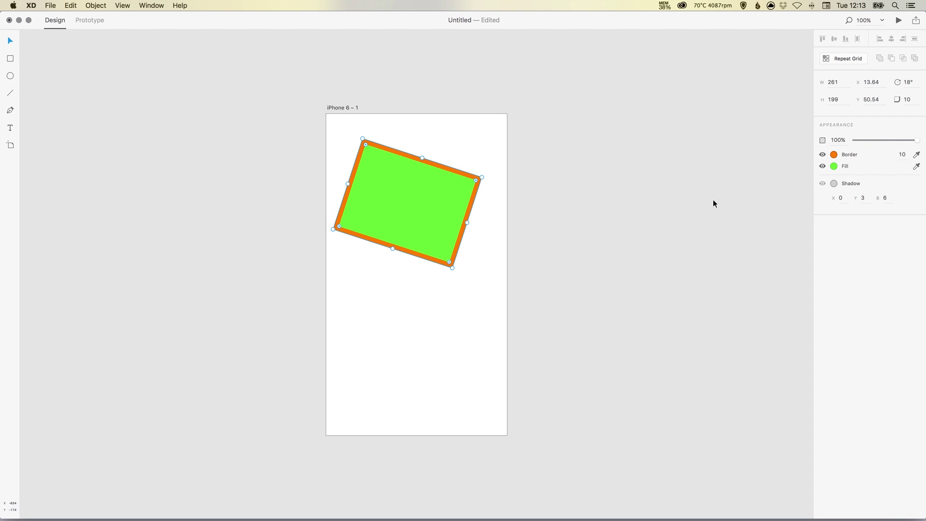
Pick a dark shadow colour and nudge the rectangle slightly right.
click(835, 183)
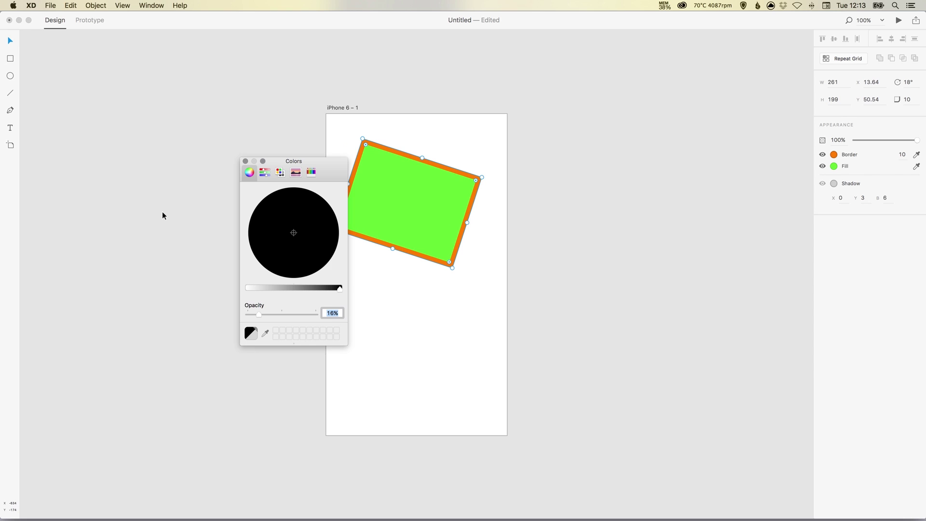
drag(279, 242, 284, 227)
drag(274, 287, 344, 287)
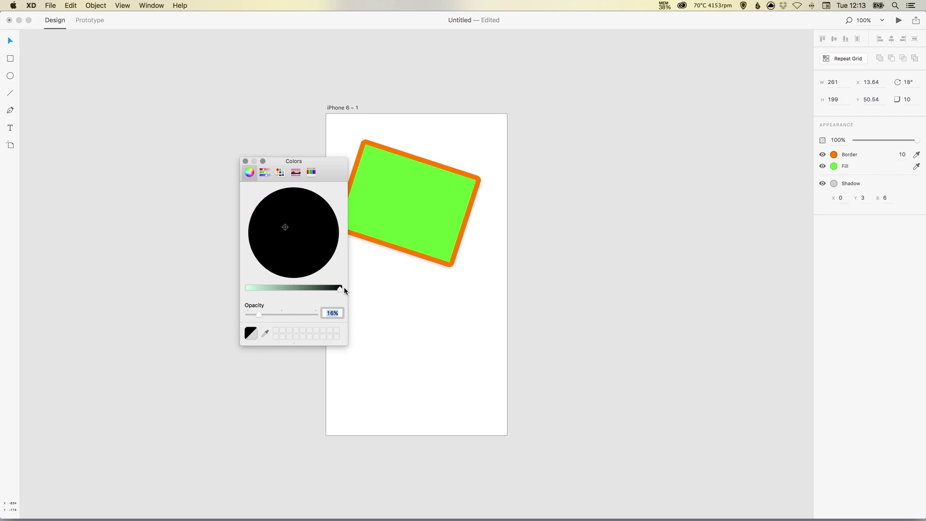
click(291, 230)
click(244, 162)
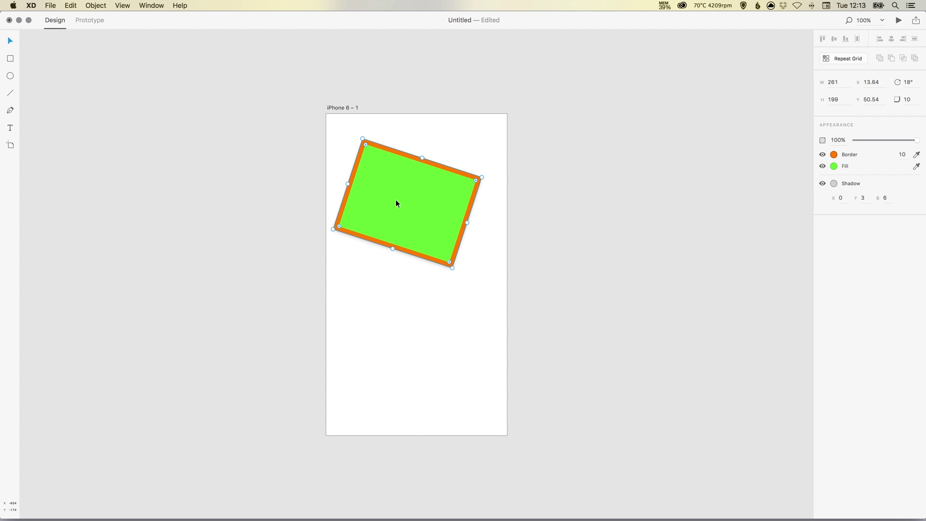
drag(397, 204, 407, 205)
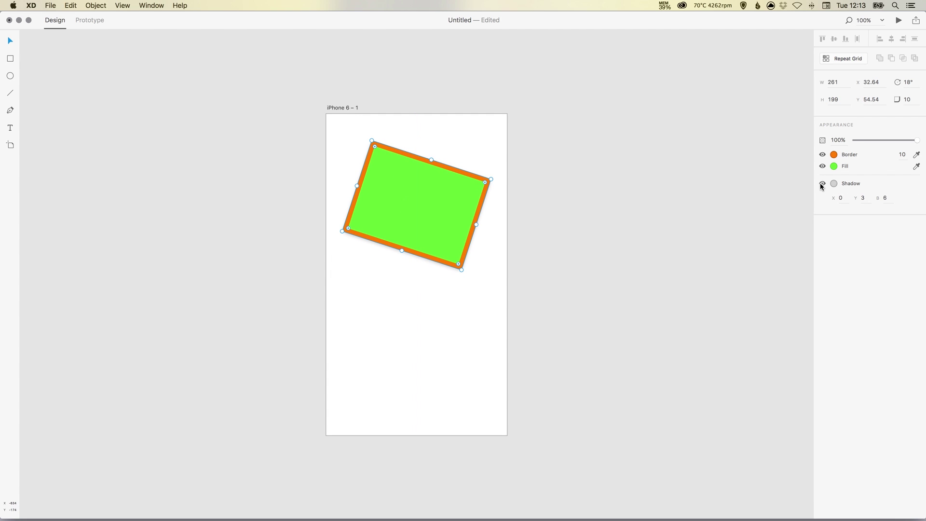
Set the shadow offsets to X 10 and Y 10.
click(838, 197)
text(10)
key(Return)
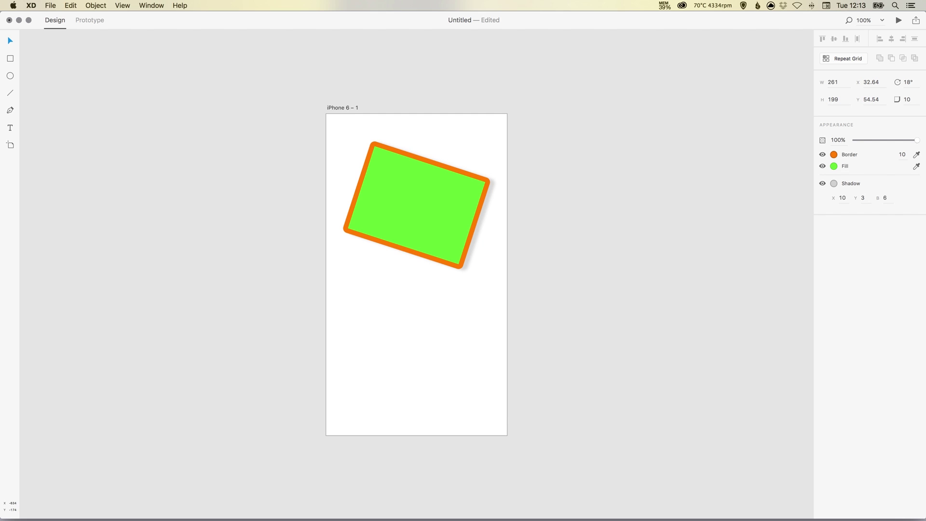
click(861, 198)
text(10)
key(Return)
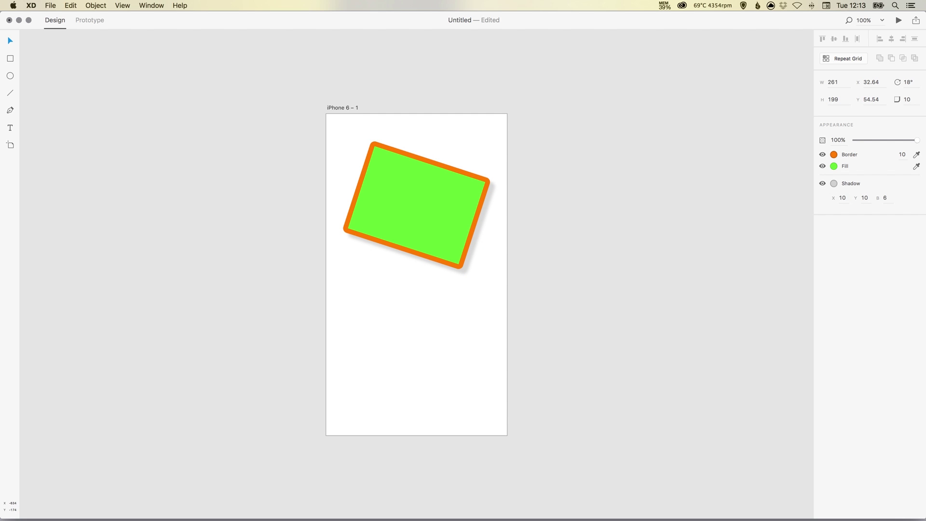
Try shadow blur values of 1 and 10, settling on 30.
click(881, 197)
text(1)
key(Return)
click(885, 200)
text(10)
key(Return)
click(887, 199)
text(30)
key(Return)
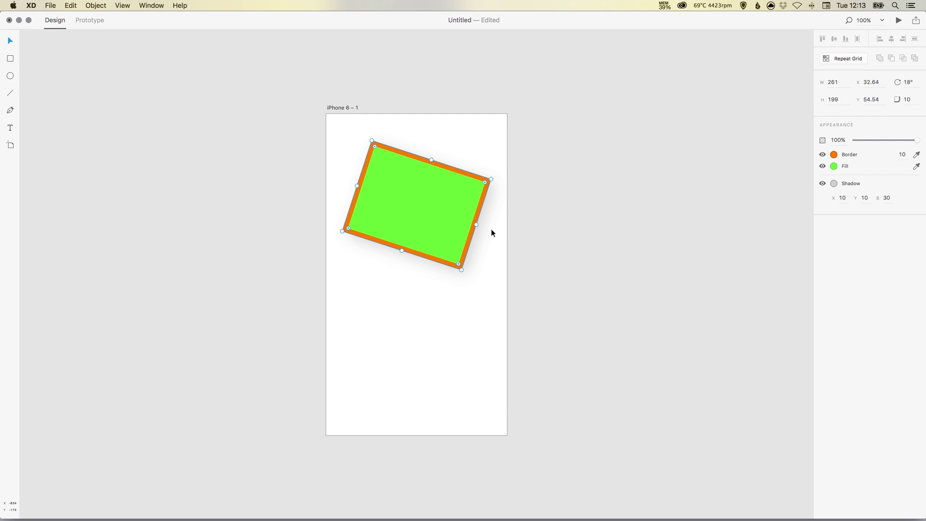
Delete the green rectangle and draw a red square near the artboard's top.
key(Delete)
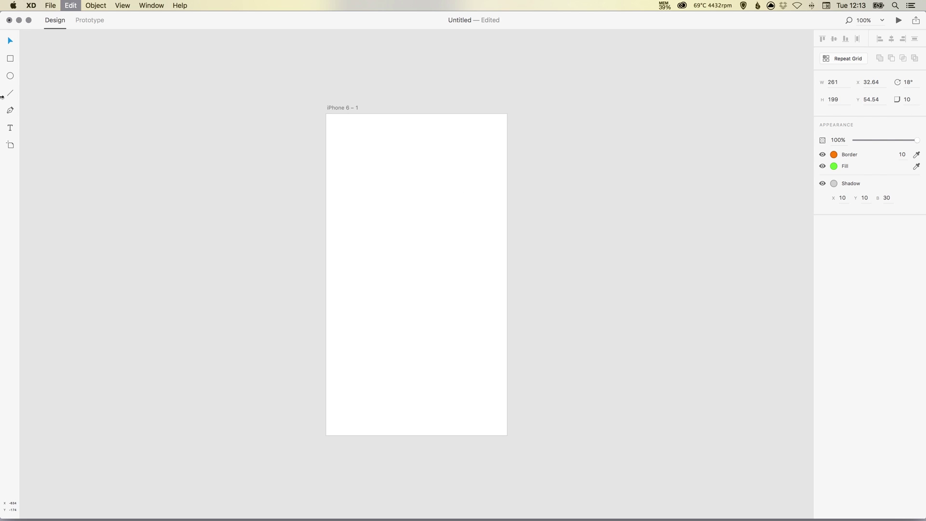
key(r)
mouse_move(365, 168)
mouse_down()
mouse_move(455, 267)
mouse_move(454, 256)
mouse_up()
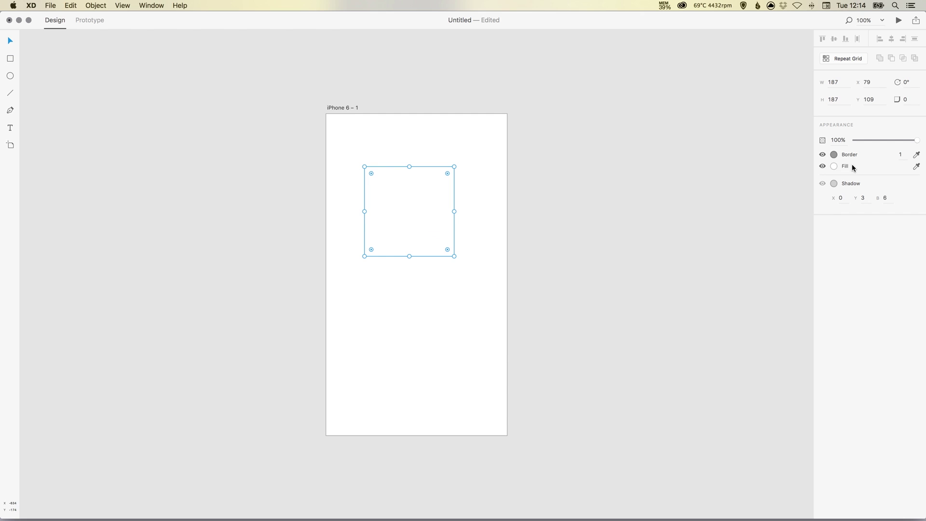
click(835, 166)
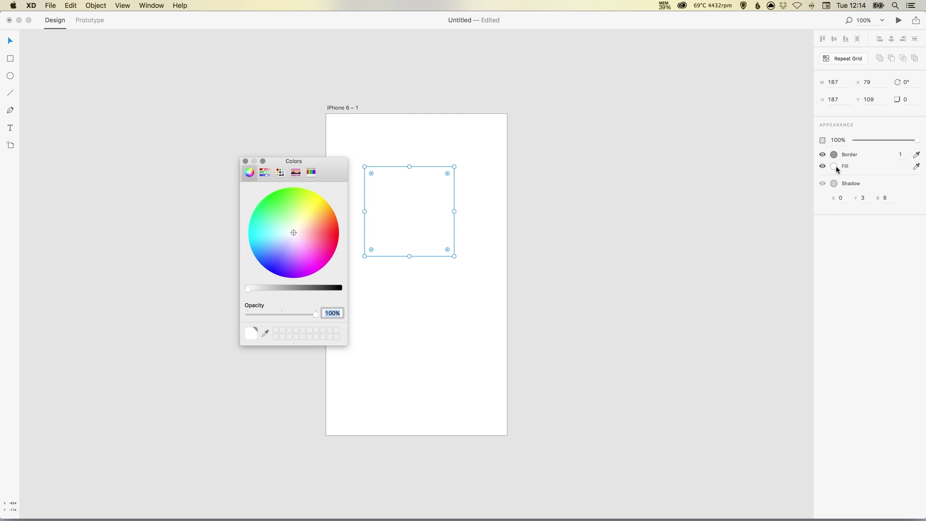
click(333, 231)
click(245, 161)
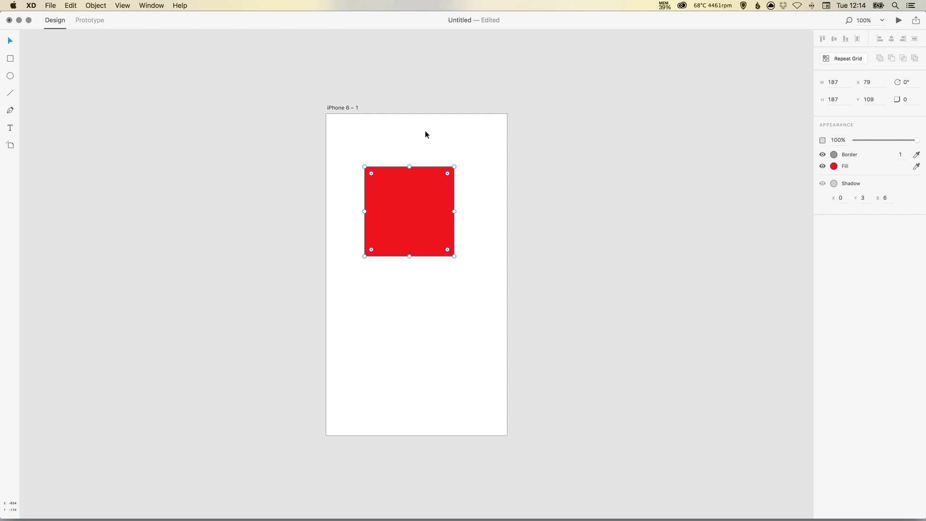
click(425, 130)
click(412, 184)
Duplicate the square down-right, fill the copy yellow, and select both squares.
drag(405, 188, 445, 227)
click(834, 166)
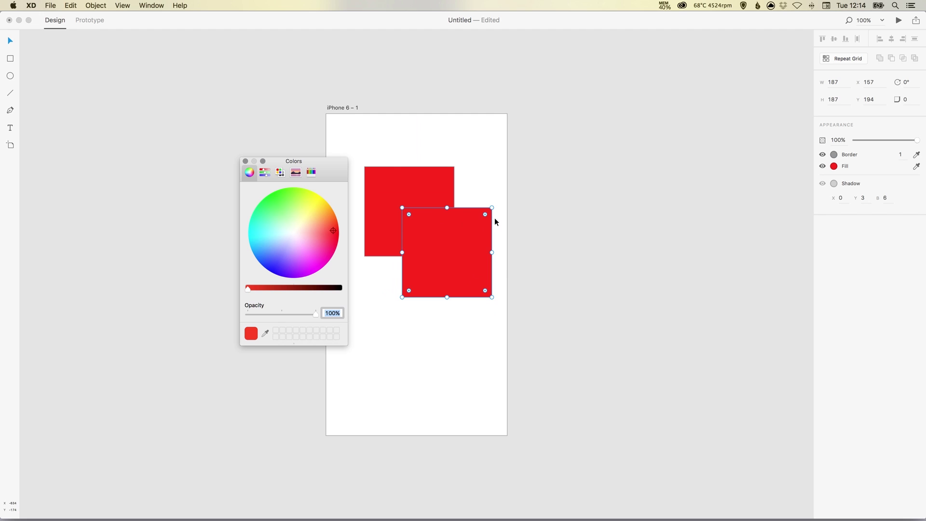
drag(308, 212, 315, 196)
click(246, 161)
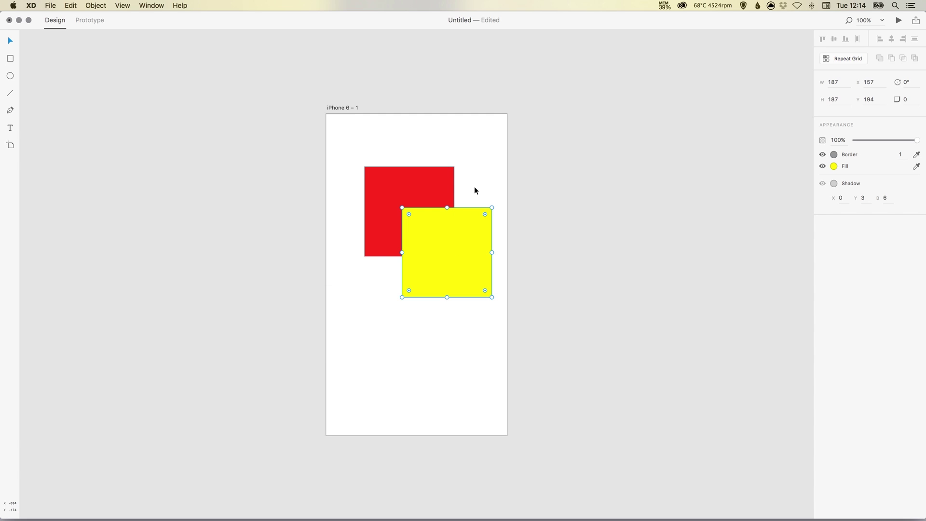
drag(395, 158, 488, 306)
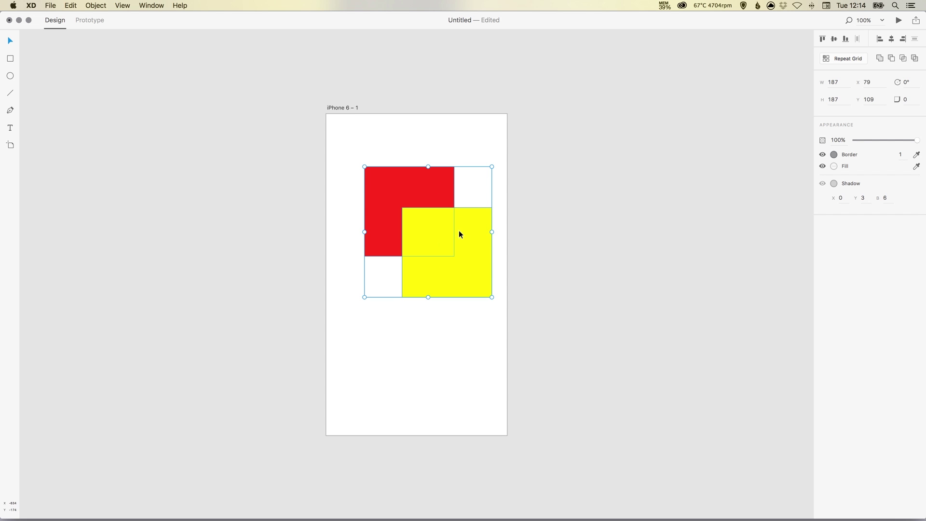
Merge the two squares with Add, then undo the merge.
click(880, 58)
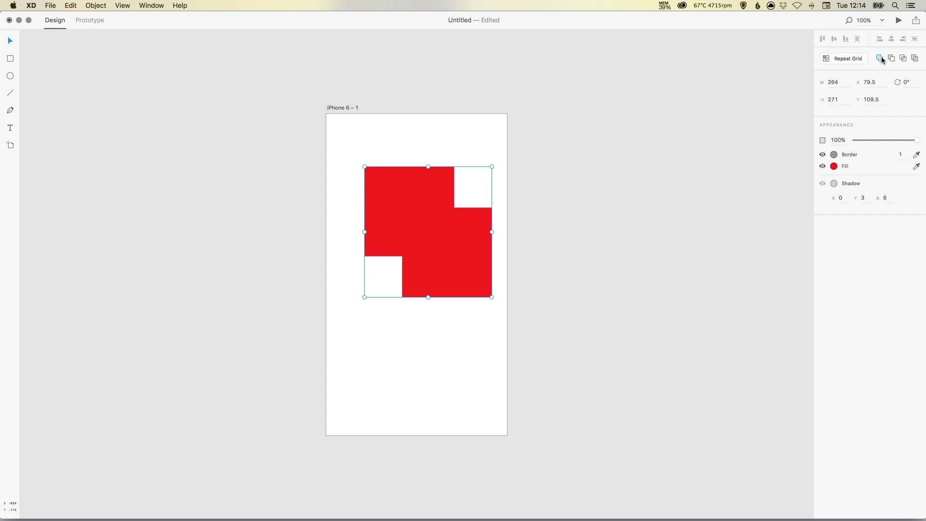
click(508, 129)
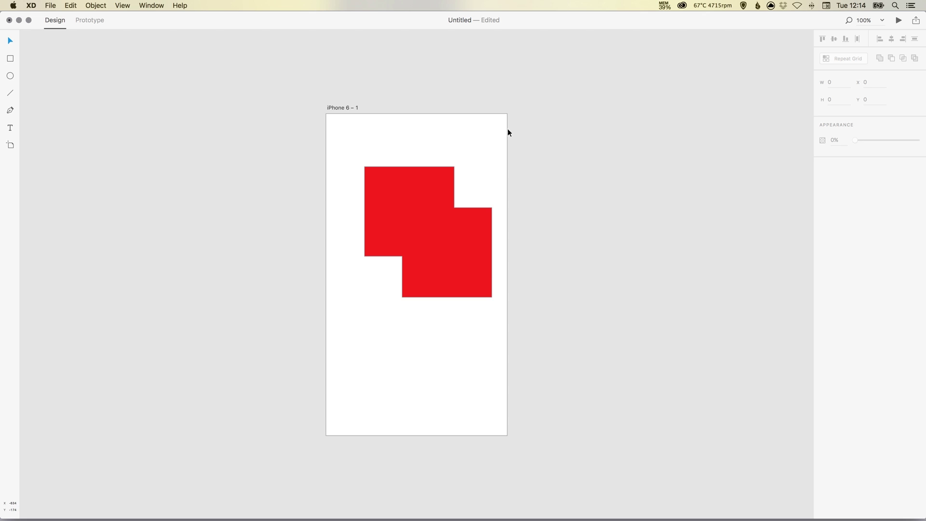
key(super+z)
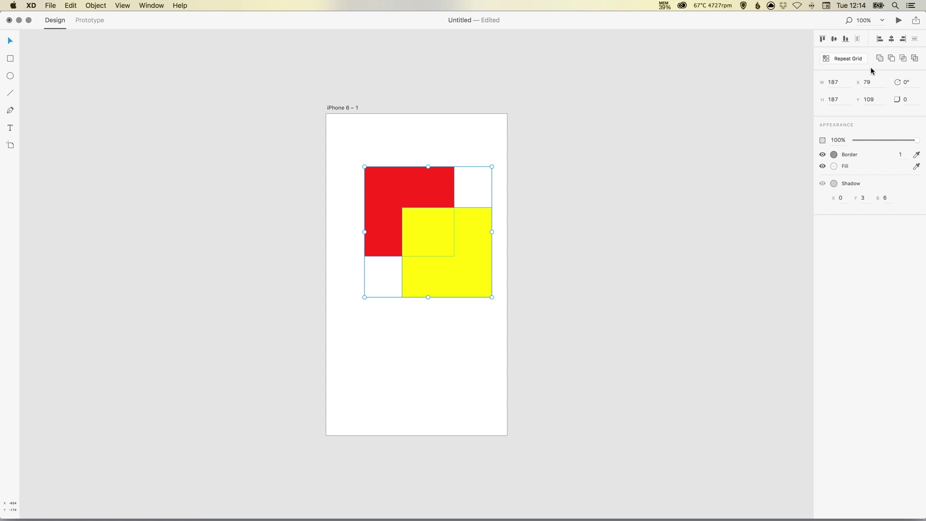
Subtract the yellow square from the red one and delete the resulting L shape.
click(892, 59)
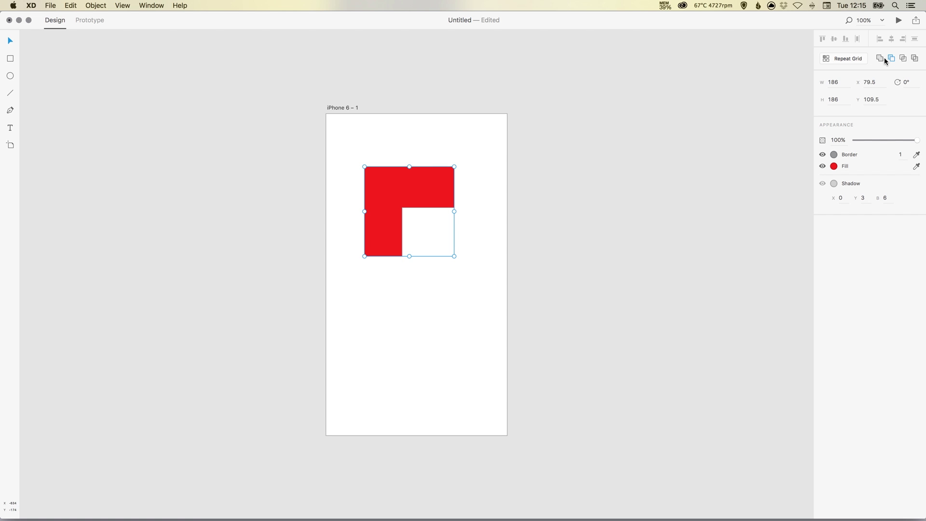
click(479, 234)
click(410, 186)
key(Delete)
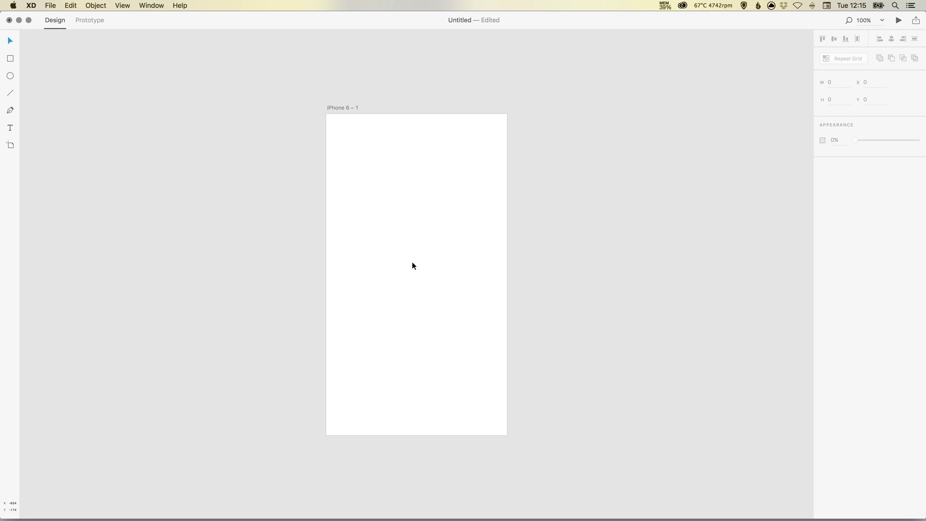
Draw a peach circle, enlarge it to 375 by 375 at the top-left, then delete it.
click(10, 76)
mouse_move(364, 171)
mouse_down()
mouse_move(469, 277)
mouse_move(496, 278)
mouse_up()
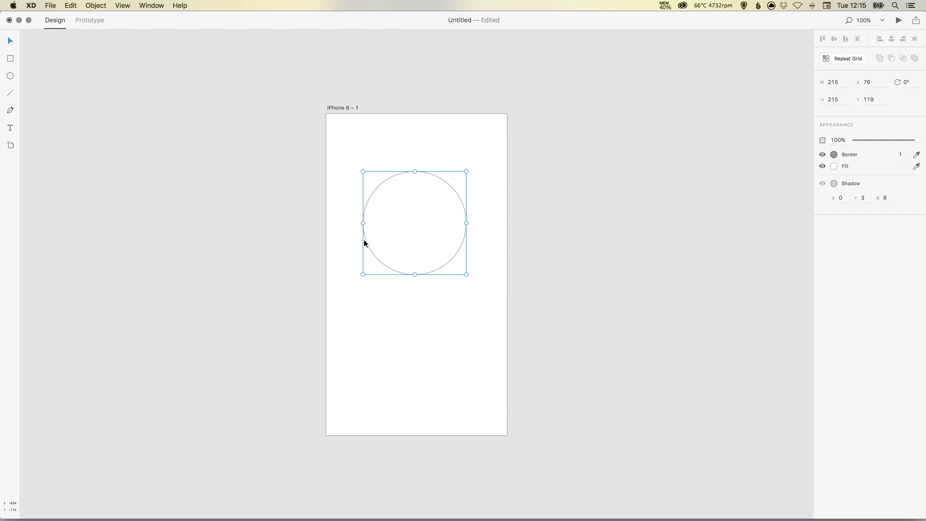
click(836, 167)
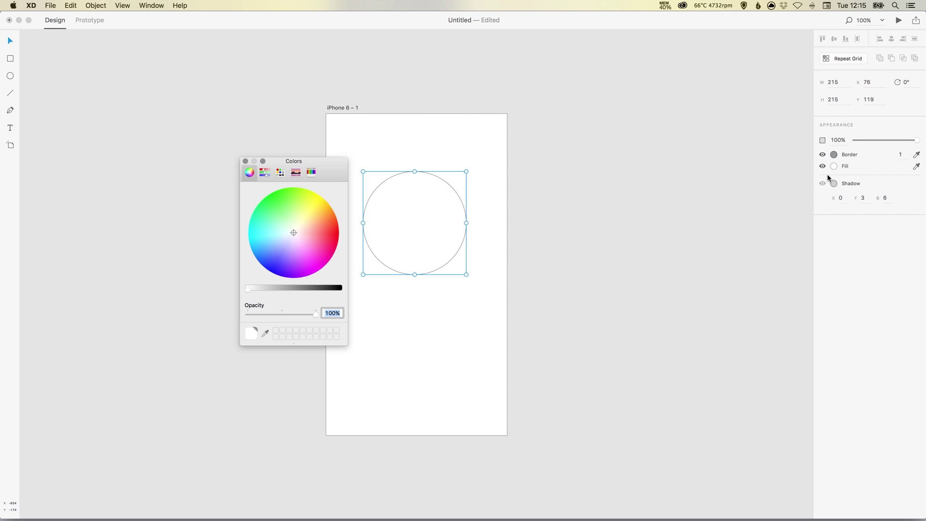
click(305, 228)
click(430, 223)
drag(430, 223, 380, 154)
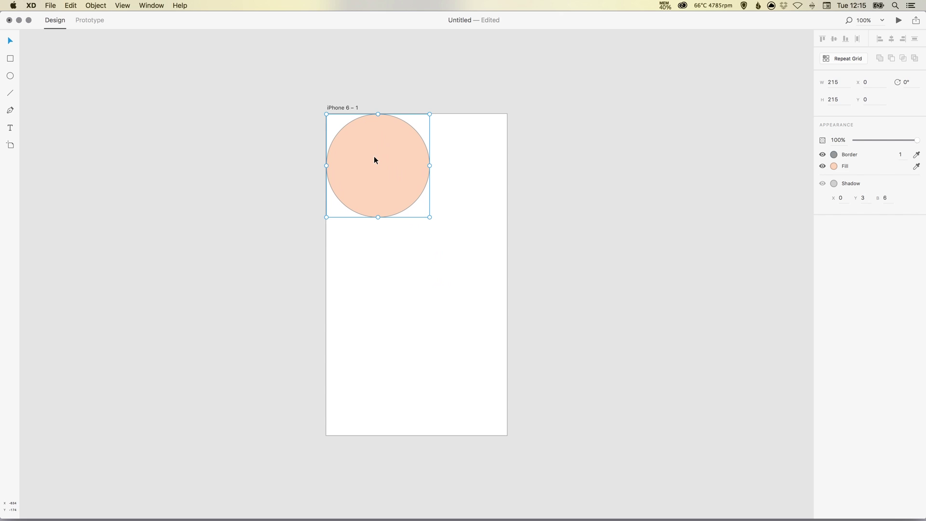
drag(430, 217, 505, 312)
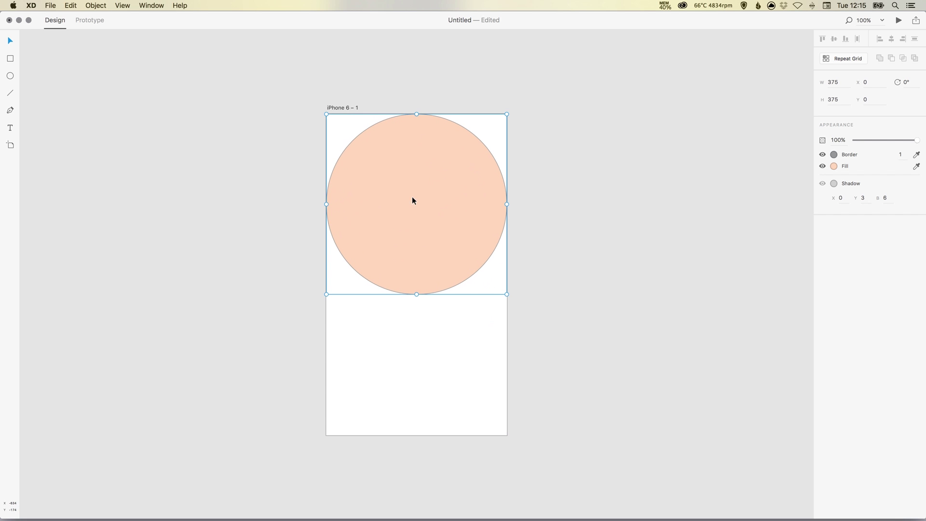
key(BackSpace)
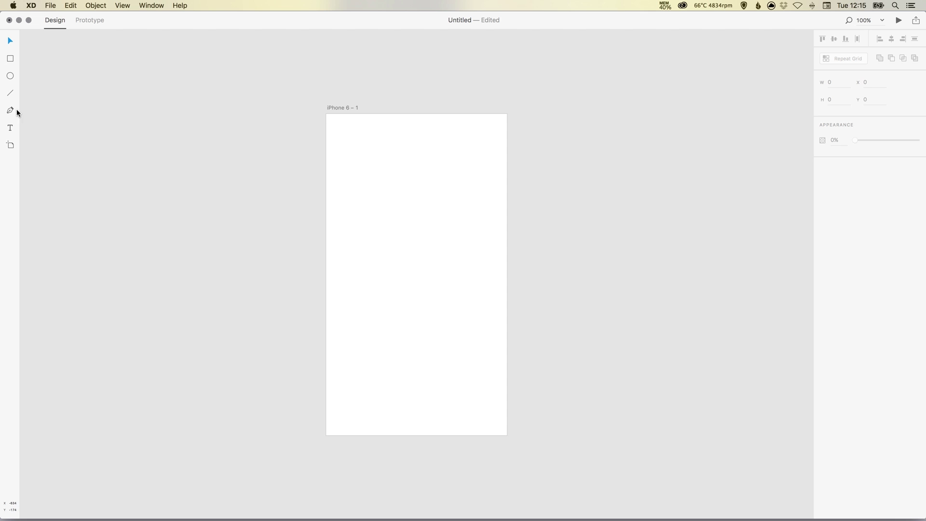
click(11, 112)
click(352, 153)
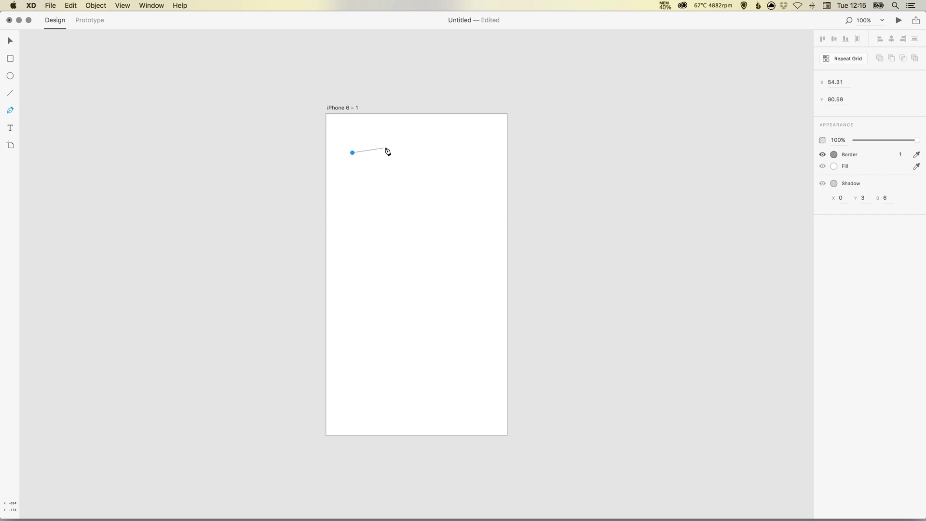
click(427, 140)
click(453, 174)
click(422, 196)
click(480, 219)
click(442, 252)
drag(378, 222, 383, 163)
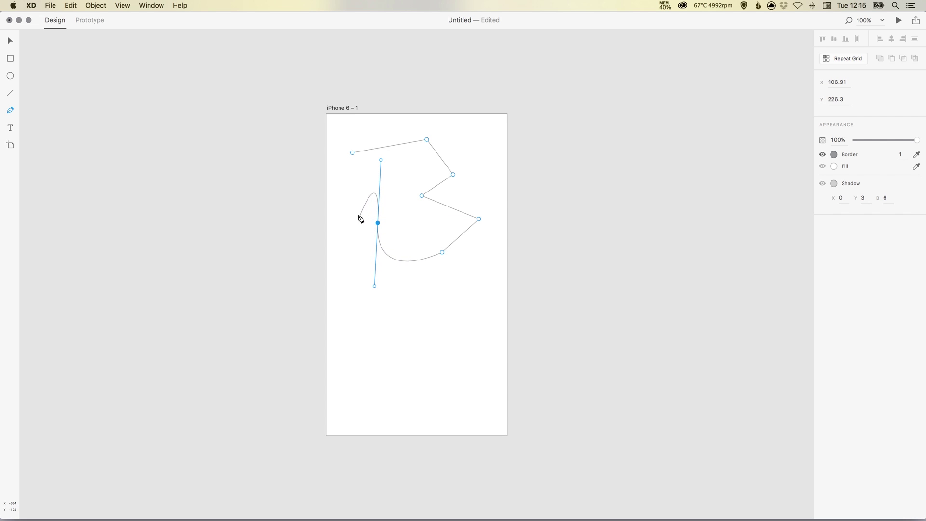
click(344, 191)
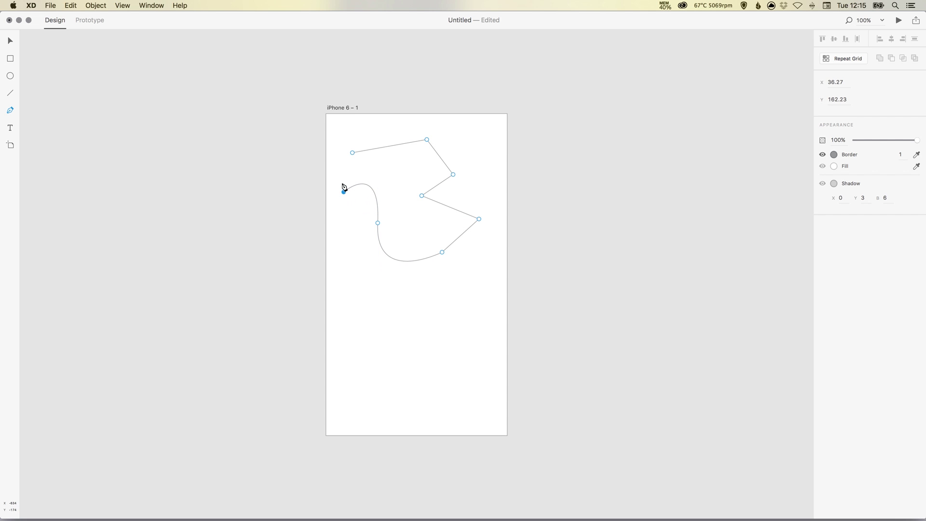
drag(344, 179, 360, 170)
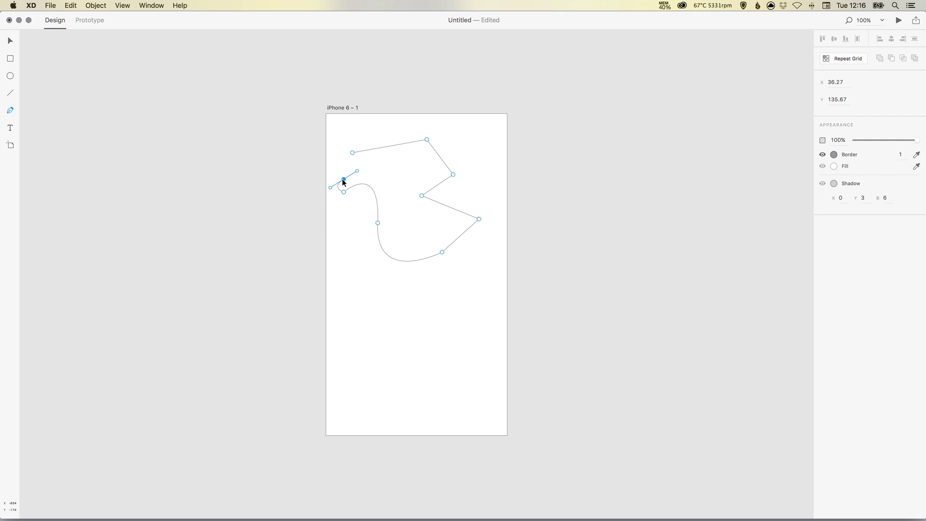
click(353, 152)
drag(354, 152, 388, 163)
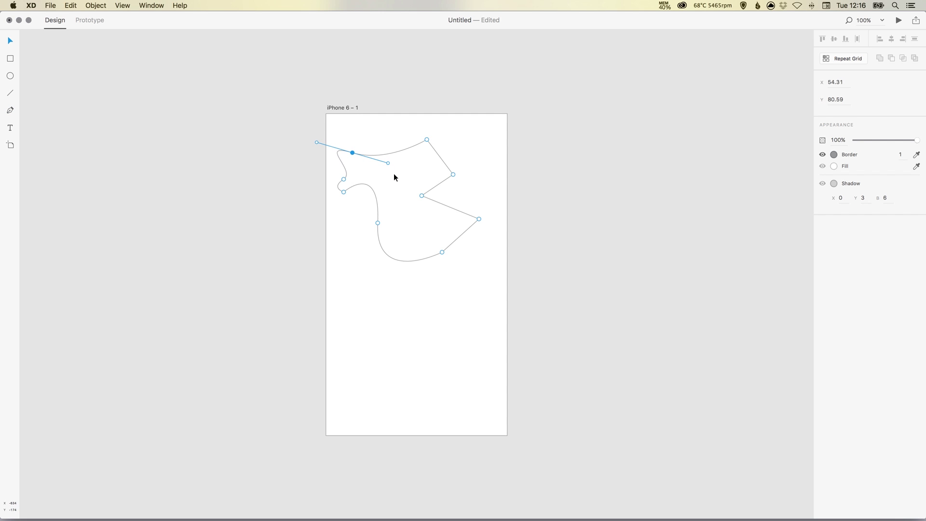
click(337, 132)
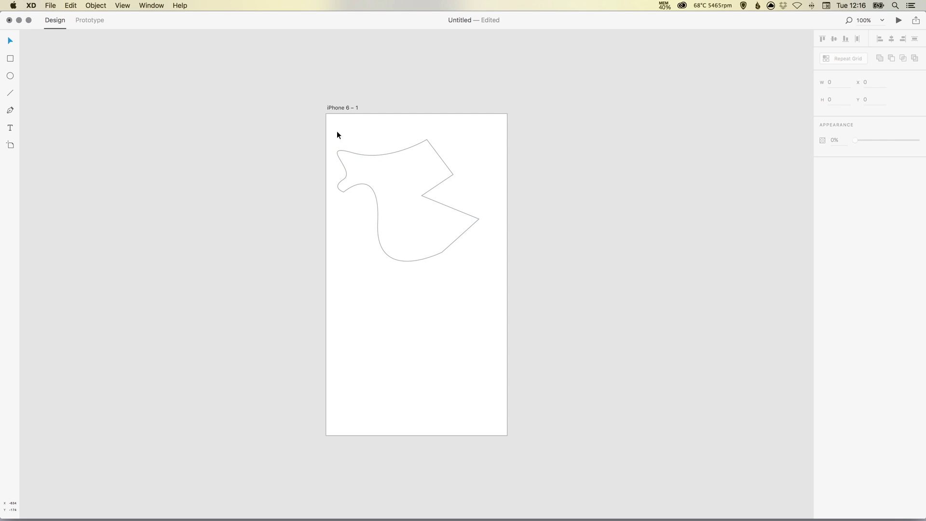
drag(337, 131, 449, 272)
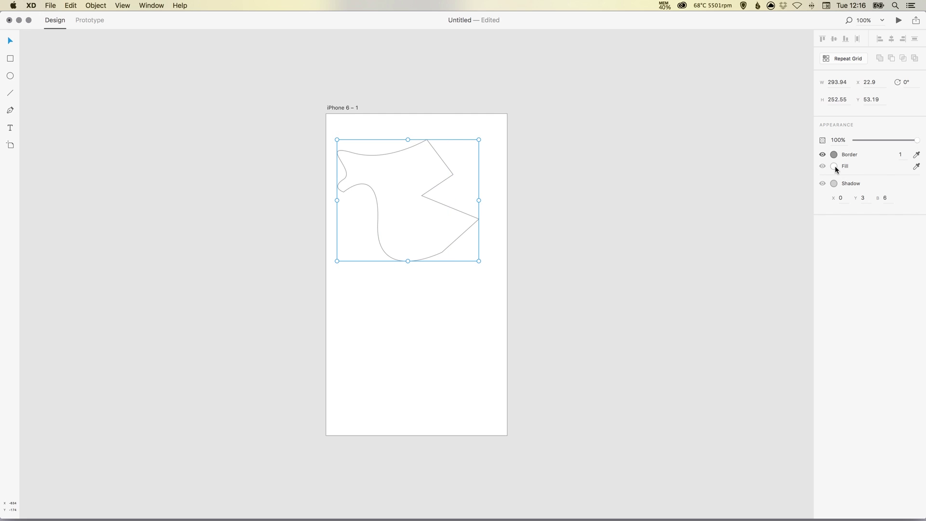
click(834, 166)
click(324, 235)
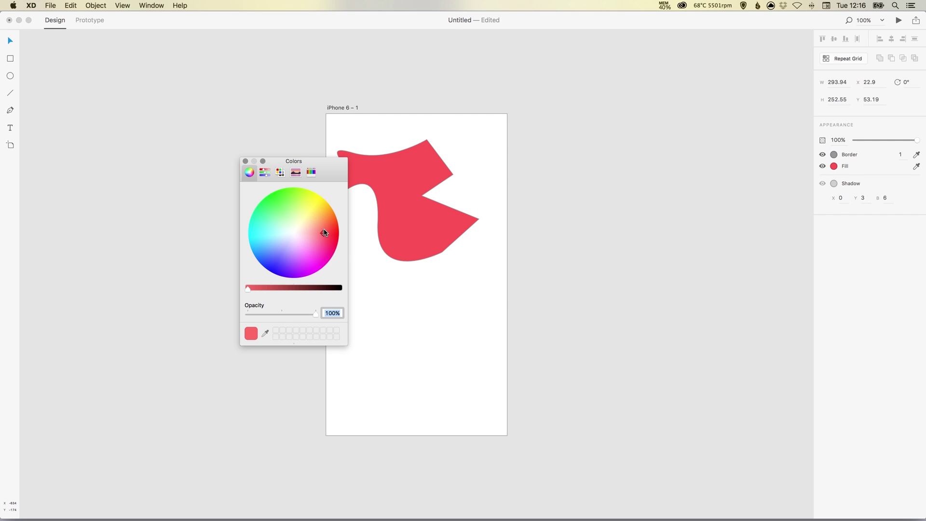
click(245, 161)
click(386, 128)
double_click(419, 174)
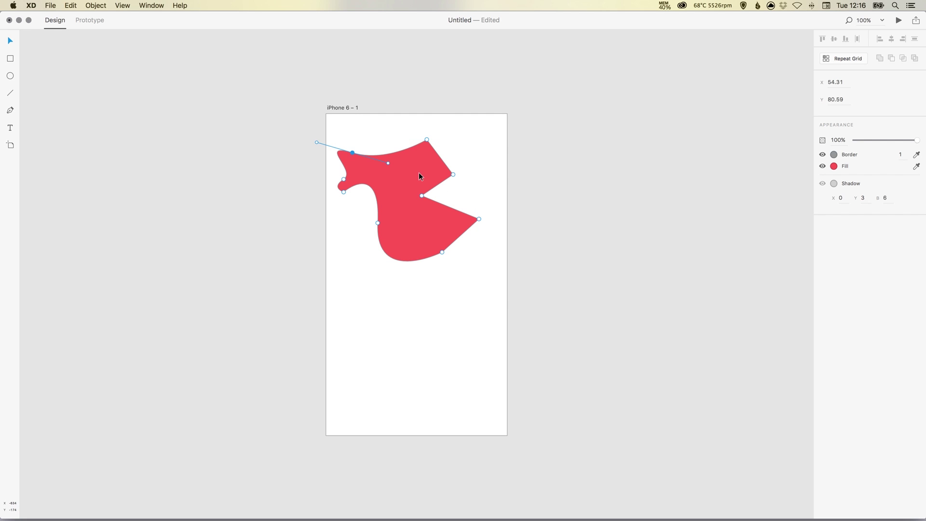
click(378, 146)
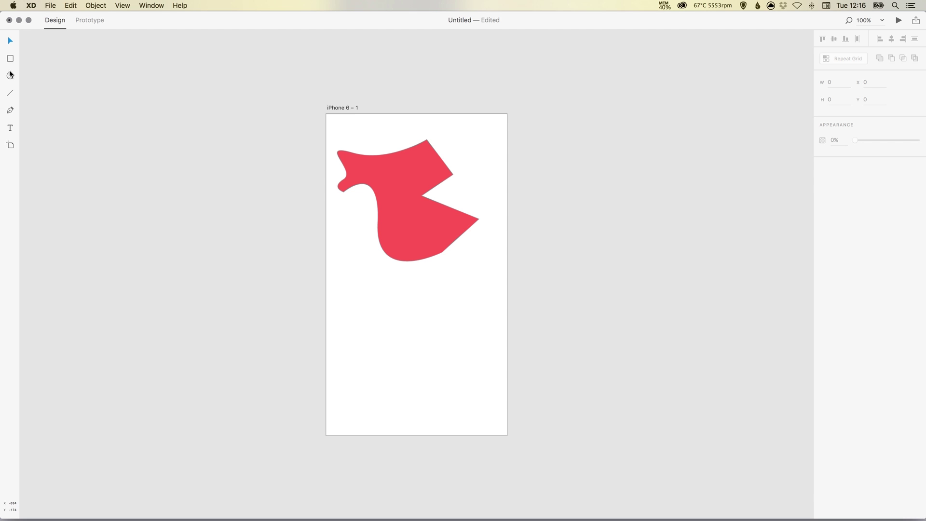
drag(398, 174, 404, 183)
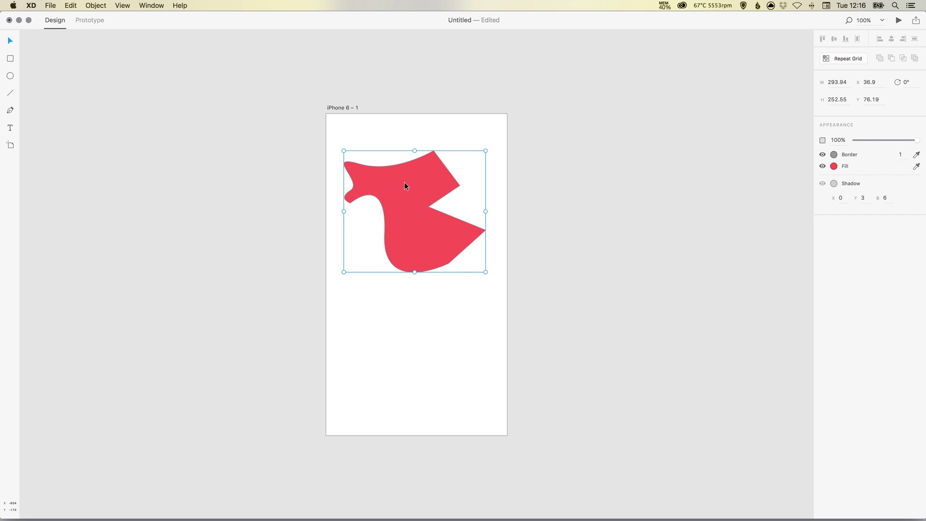
key(Delete)
key(l)
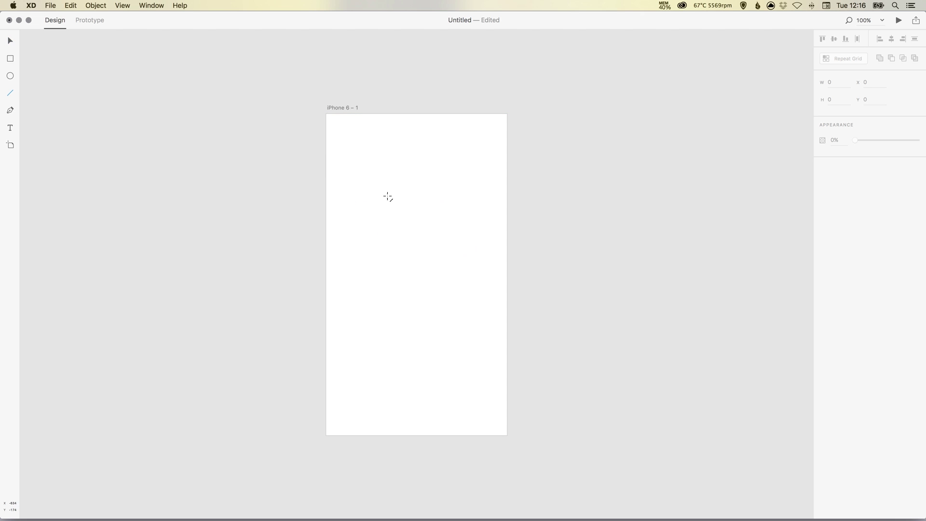
drag(361, 221, 461, 221)
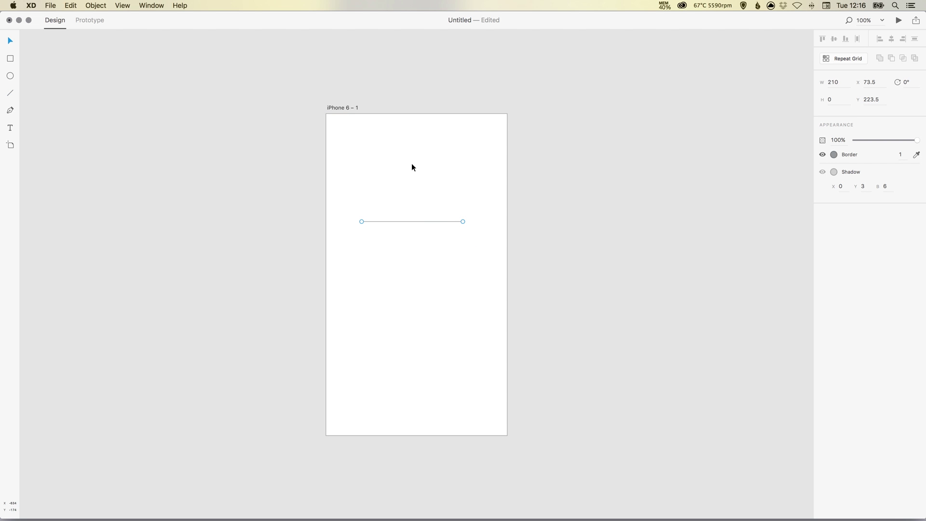
drag(412, 163, 437, 269)
click(902, 155)
text(10)
key(Return)
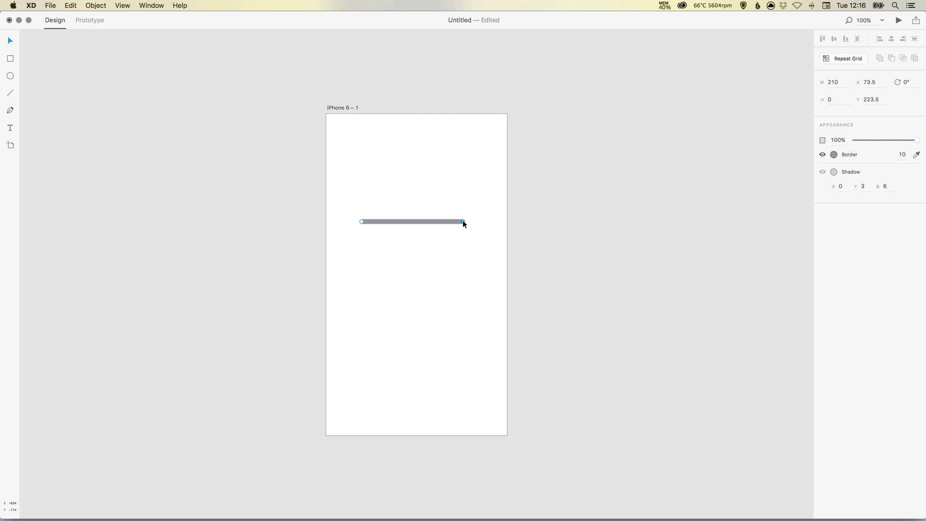
click(834, 155)
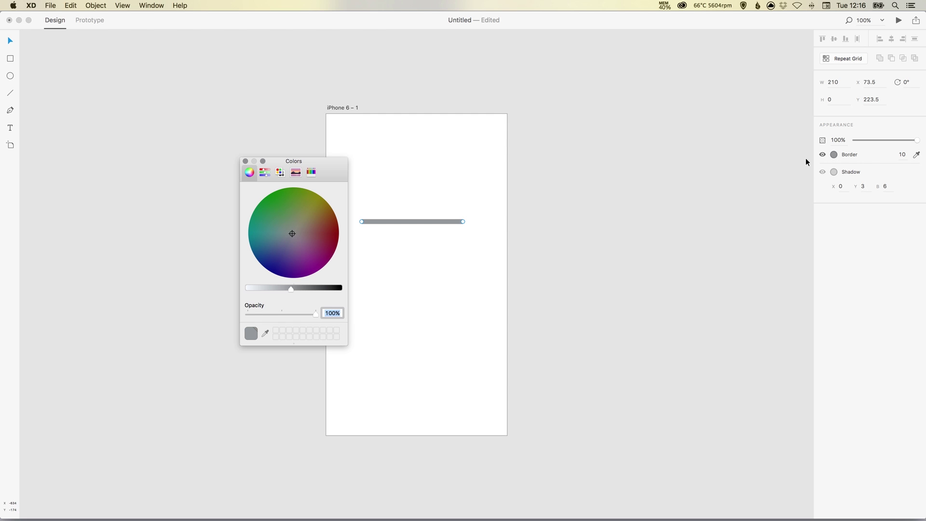
click(332, 208)
click(265, 287)
drag(265, 288, 248, 287)
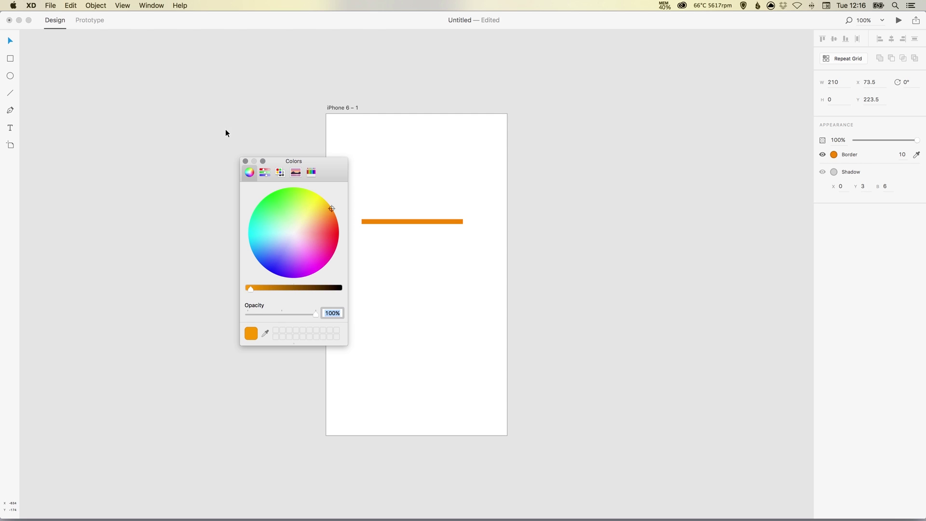
click(245, 161)
key(Delete)
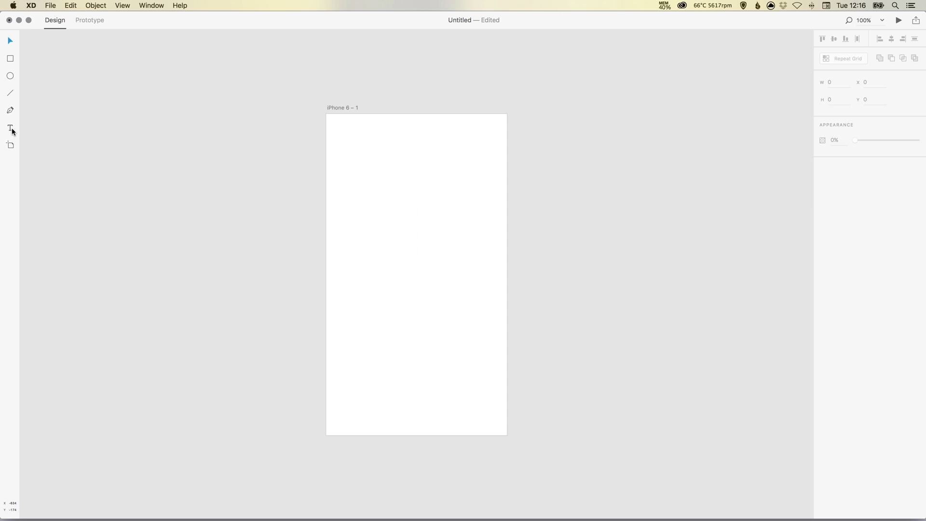
Add the sample text 'dsdsdfdsfdsfdsfsdfsfs' near the top middle of the iPhone 6 – 1 artboard.
click(10, 128)
click(389, 195)
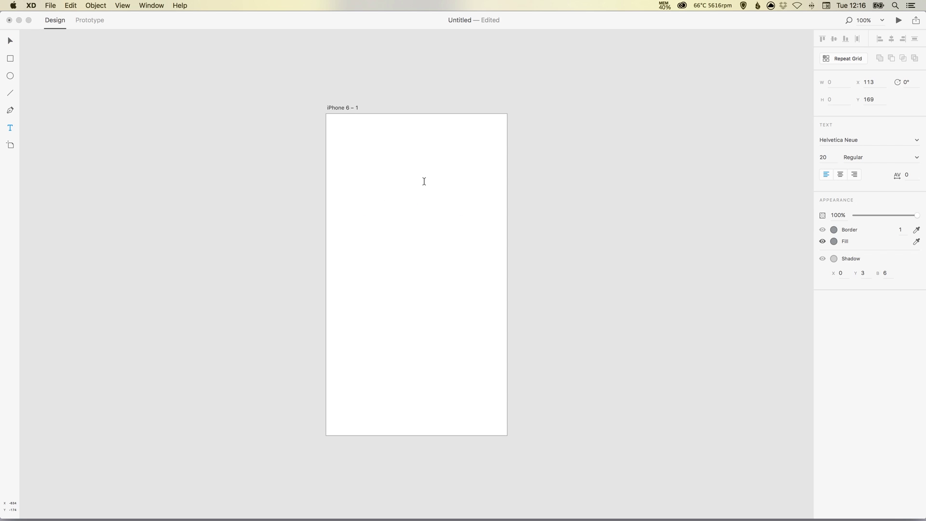
text(dsdsdfdsfdsfdsfsdfsfs)
key(Escape)
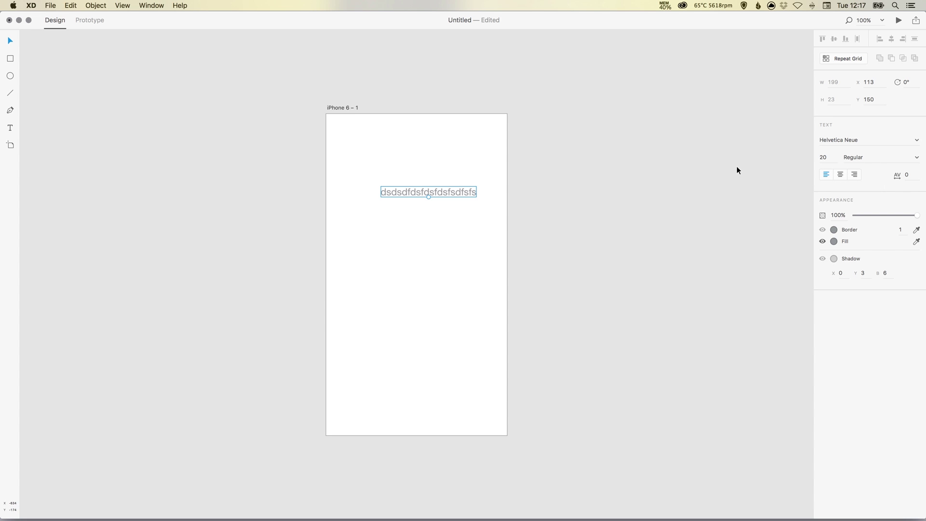
Reposition the text line and try center, then right alignment.
drag(465, 194, 426, 191)
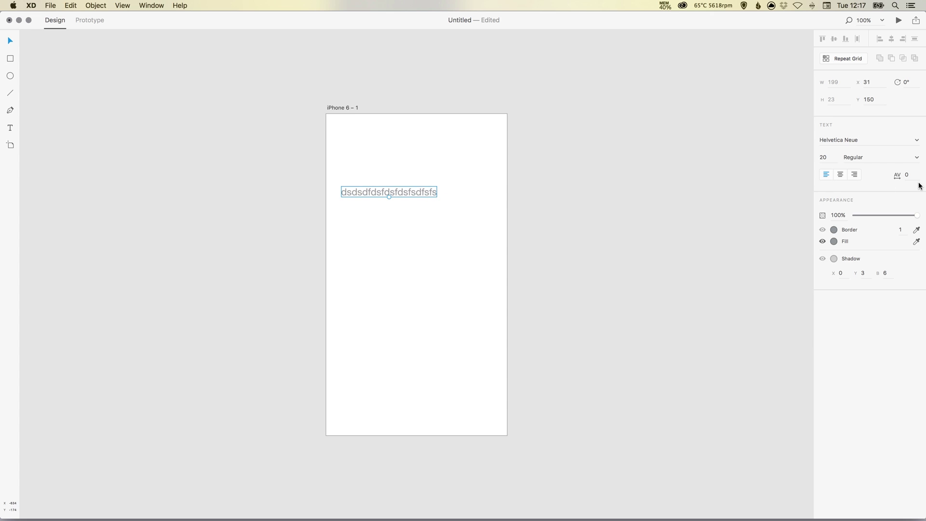
click(839, 172)
click(853, 174)
drag(418, 198, 438, 192)
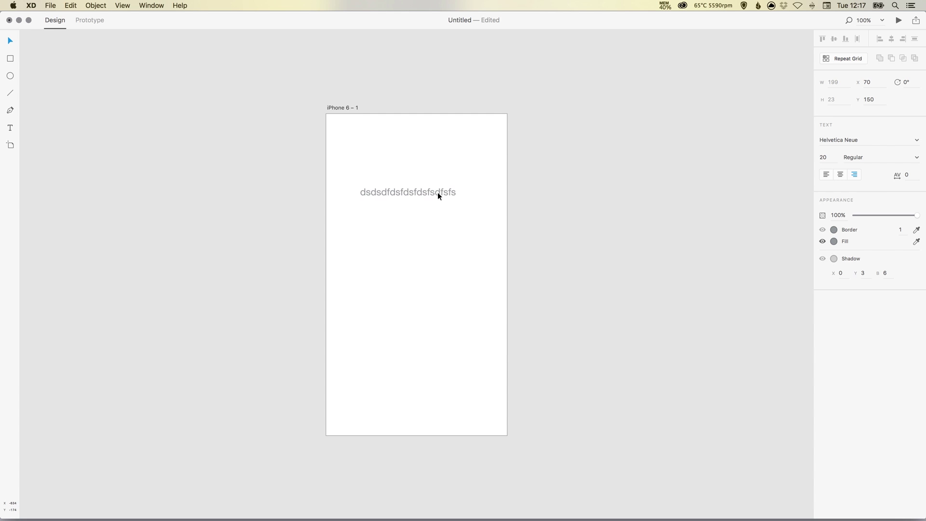
Set the text's character spacing to 20, then widen it to 200.
click(906, 175)
text(20)
key(Return)
click(909, 175)
text(200)
key(Return)
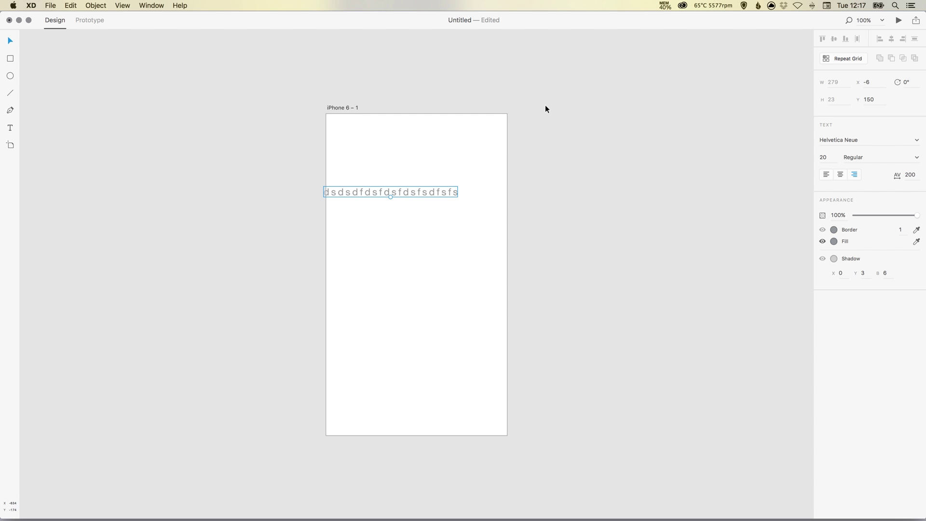
Reselect the text, nudge it down, and try character spacing 1000.
click(545, 105)
click(454, 192)
drag(453, 191, 456, 197)
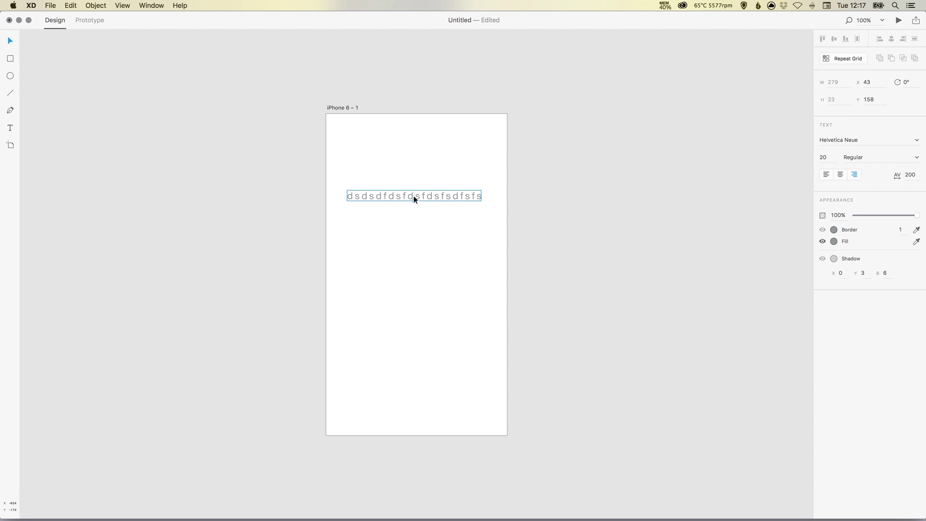
click(909, 175)
text(1000)
key(Return)
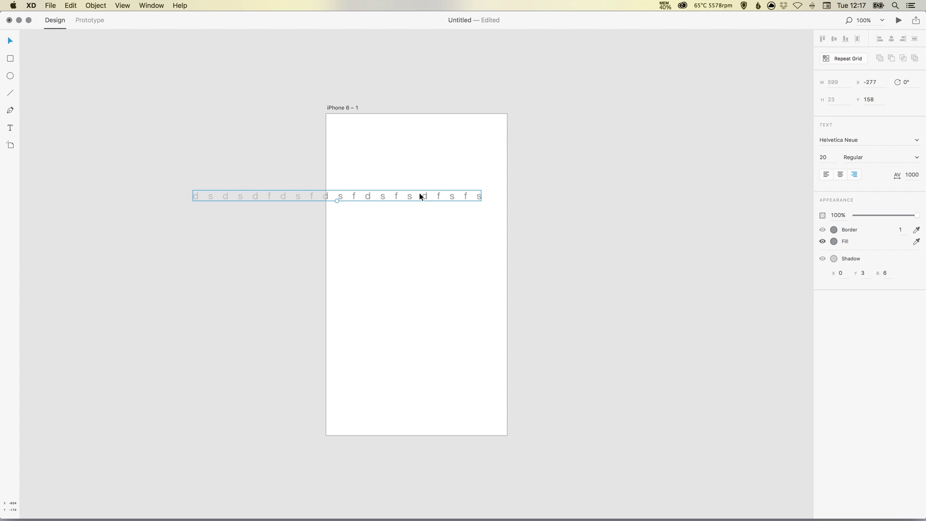
Undo back to spacing 200, center the line on the artboard, and delete it.
drag(418, 195, 494, 198)
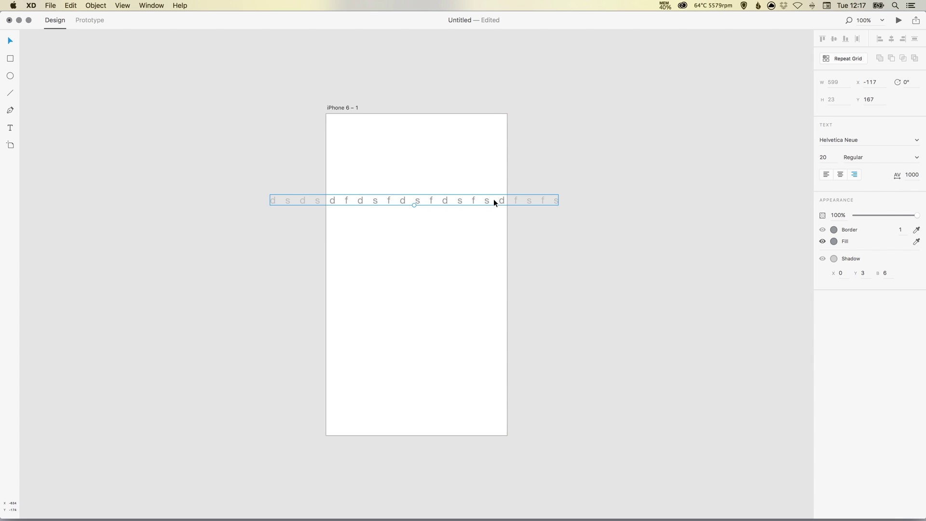
key(super+z)
key(super+z)
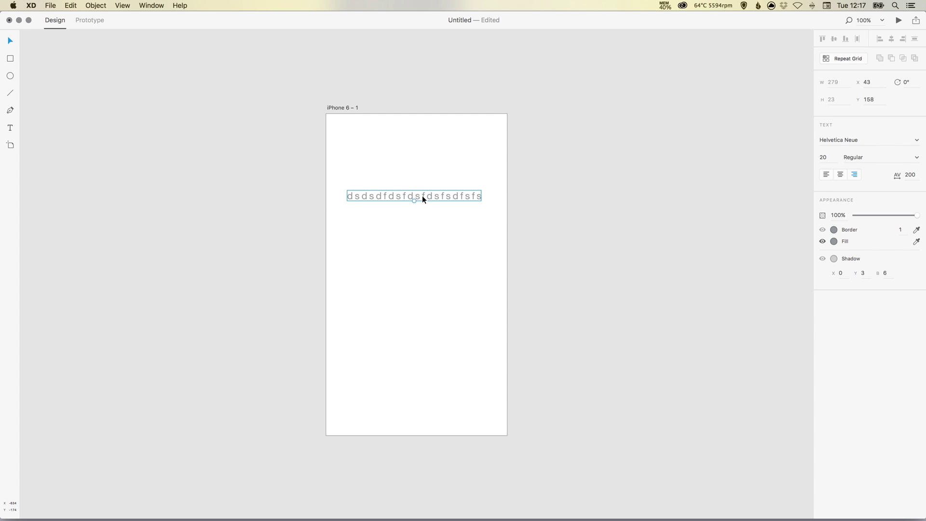
drag(423, 196, 425, 196)
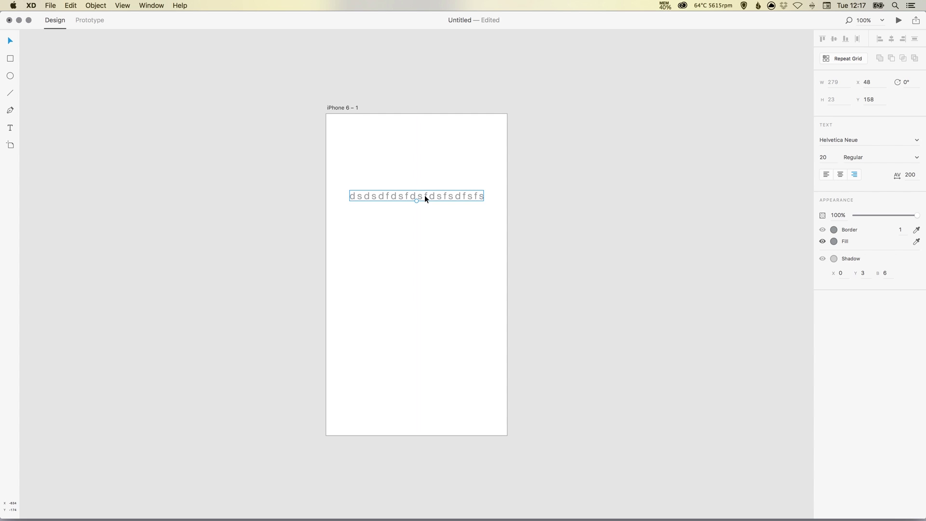
key(Delete)
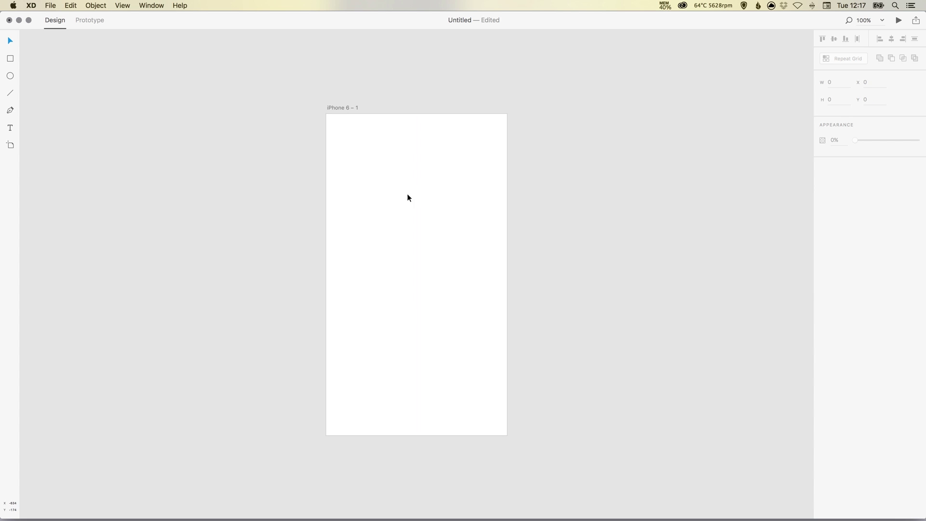
Draw a trial artboard, delete it, and draw a custom artboard beside iPhone 6 – 1.
click(10, 145)
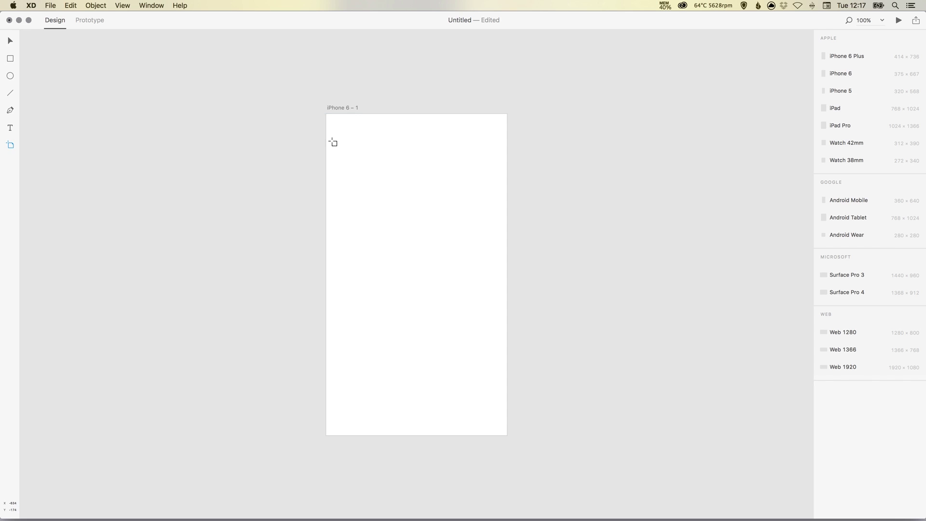
mouse_move(540, 114)
mouse_down()
mouse_move(602, 201)
mouse_move(777, 392)
mouse_move(745, 247)
mouse_move(743, 337)
mouse_up()
key(Delete)
drag(531, 114, 712, 307)
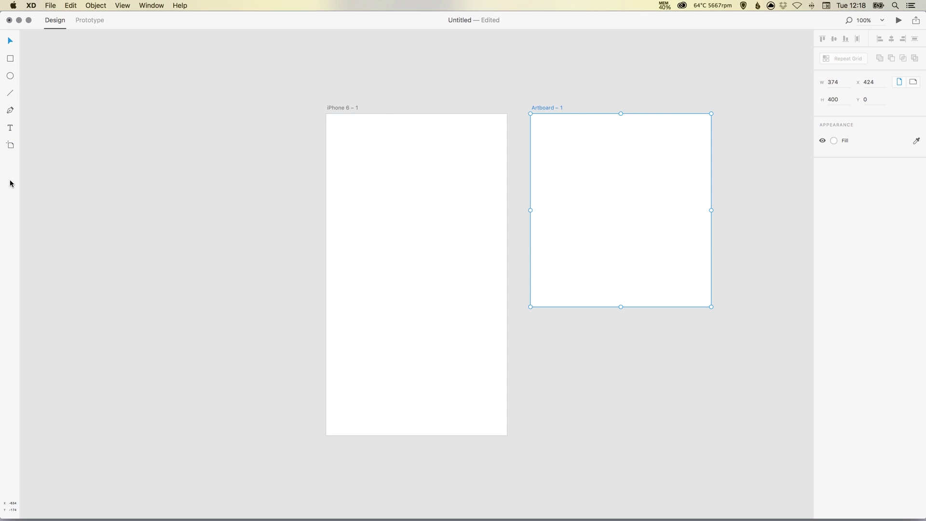
Add an iPhone 6 Plus preset artboard and delete the custom Artboard – 1.
click(10, 145)
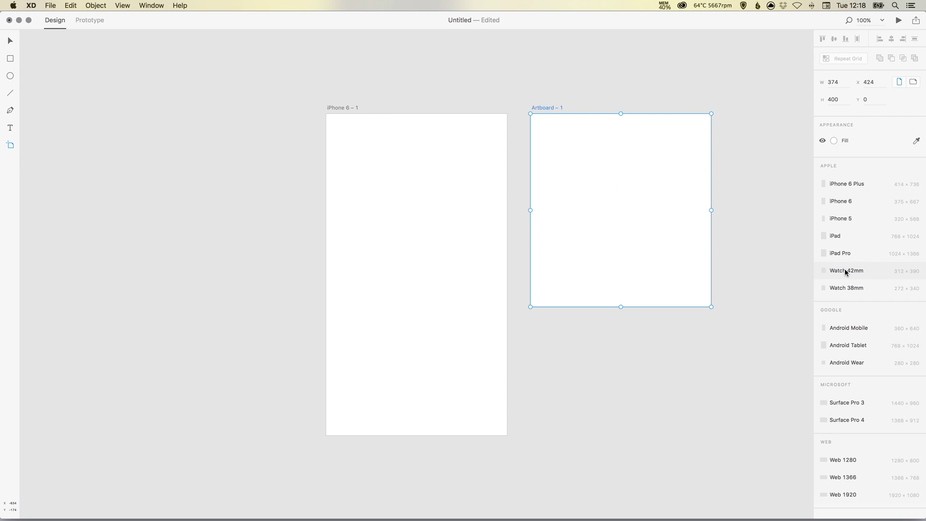
click(848, 185)
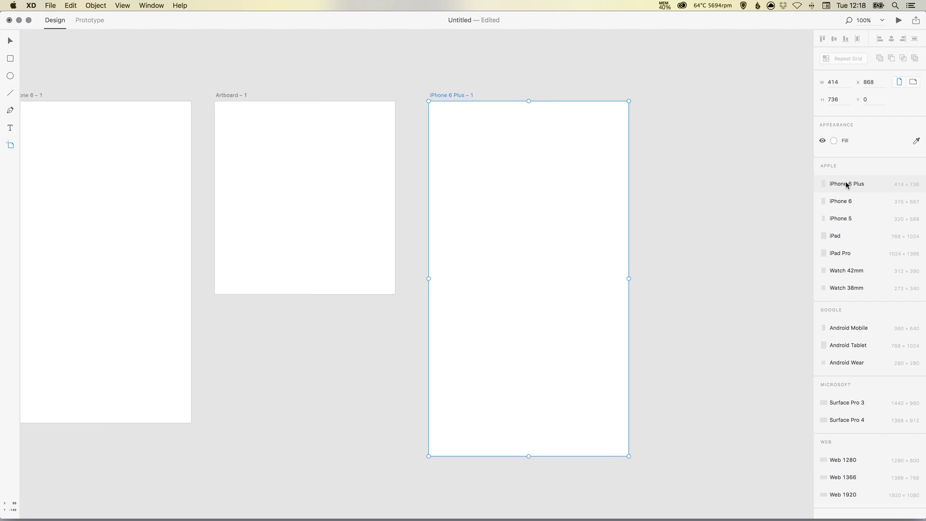
key(v)
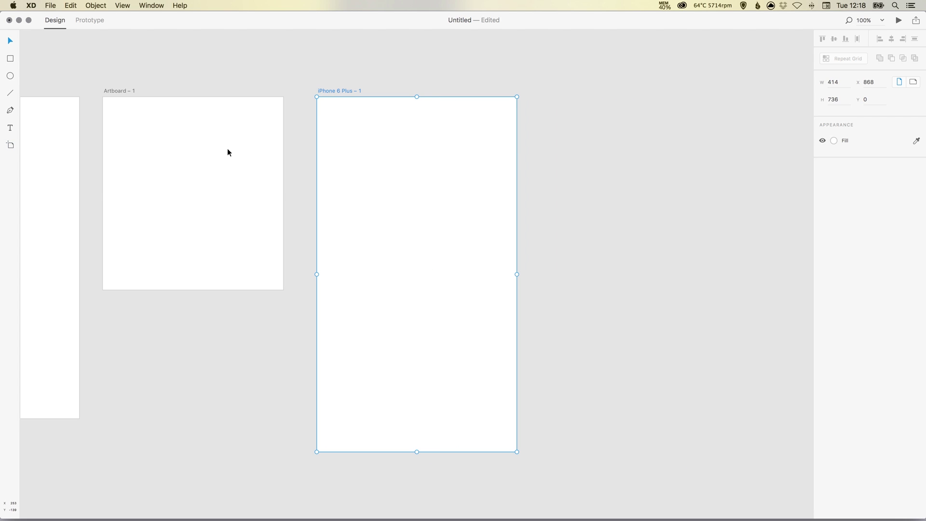
click(227, 148)
key(Delete)
Move iPhone 6 Plus – 1 next to iPhone 6 – 1.
scroll(228, 148, left, 5)
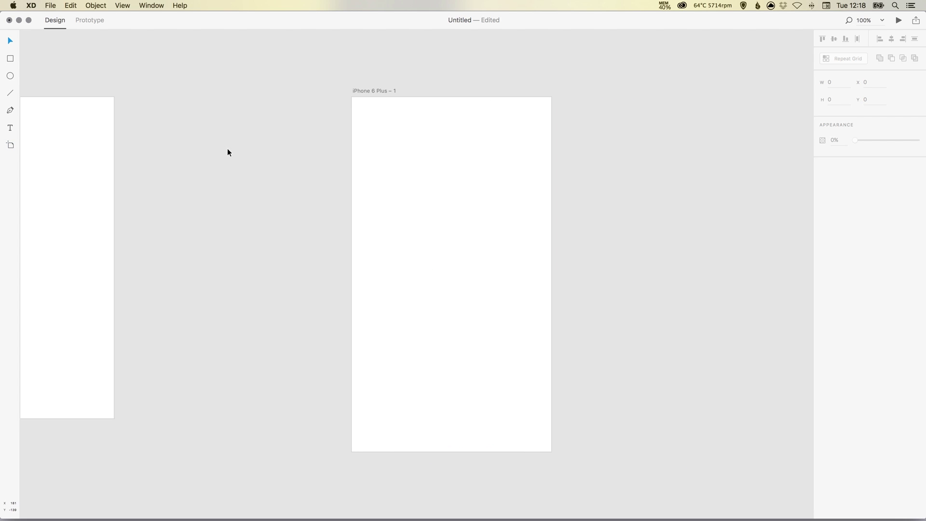
click(534, 131)
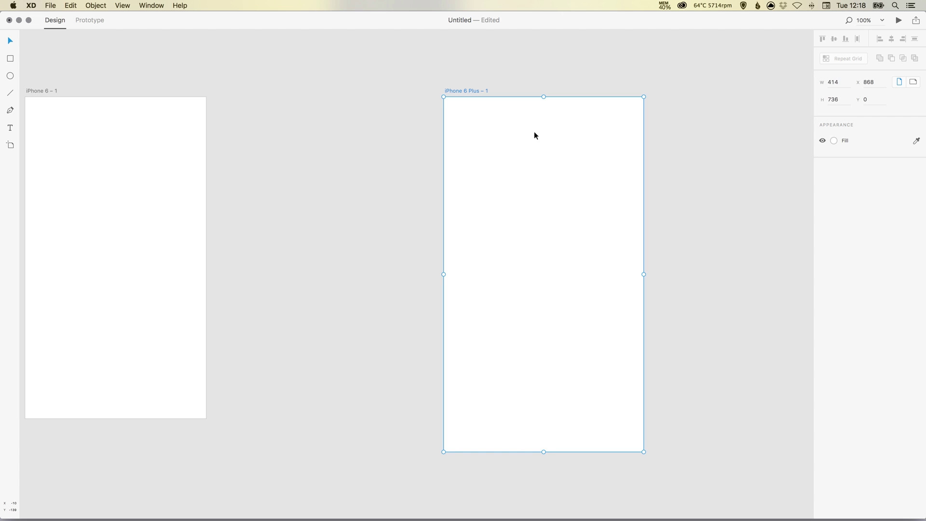
scroll(534, 132, left, 2)
drag(534, 132, 361, 136)
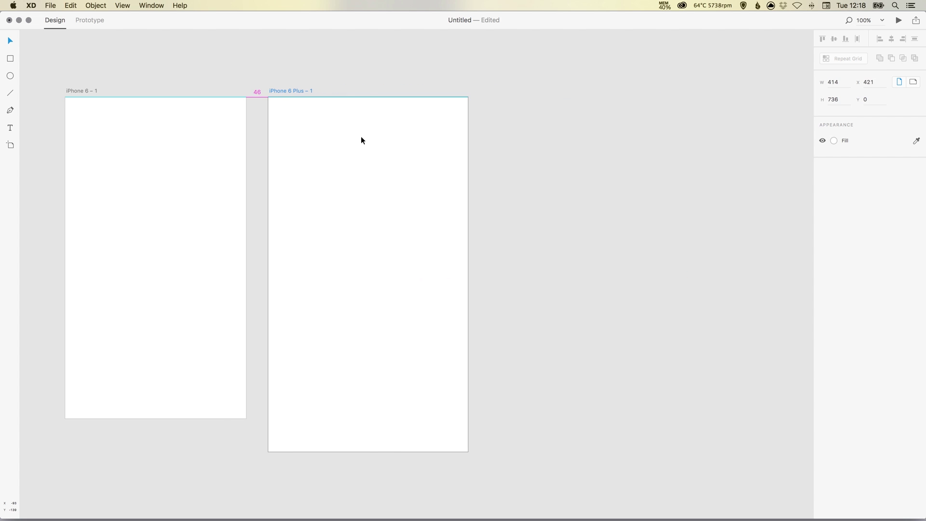
scroll(350, 137, left, 8)
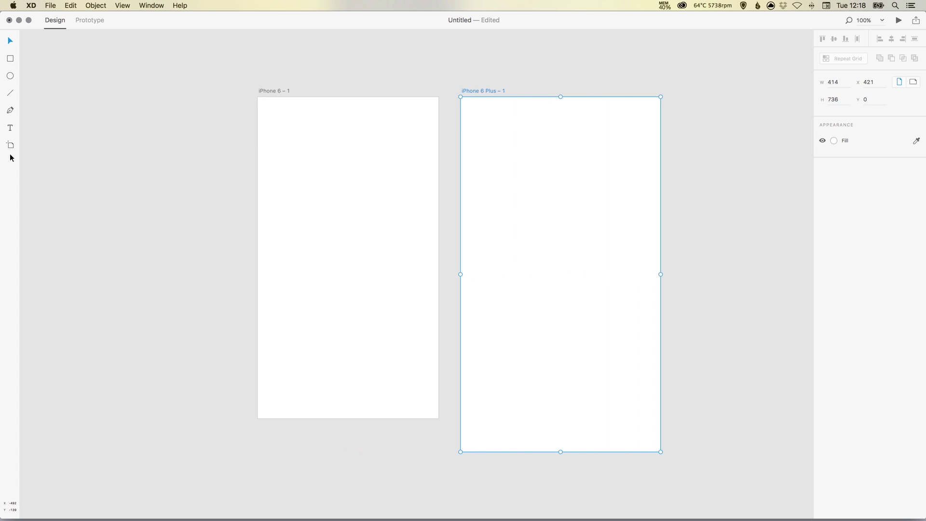
Add an iPhone 5 preset artboard and undo an accidental thin artboard.
click(10, 145)
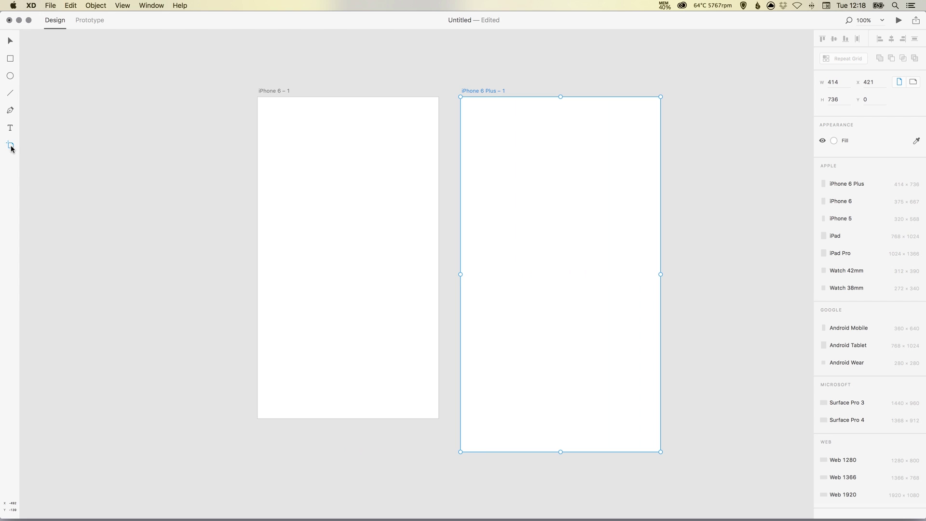
click(853, 220)
scroll(386, 165, left, 6)
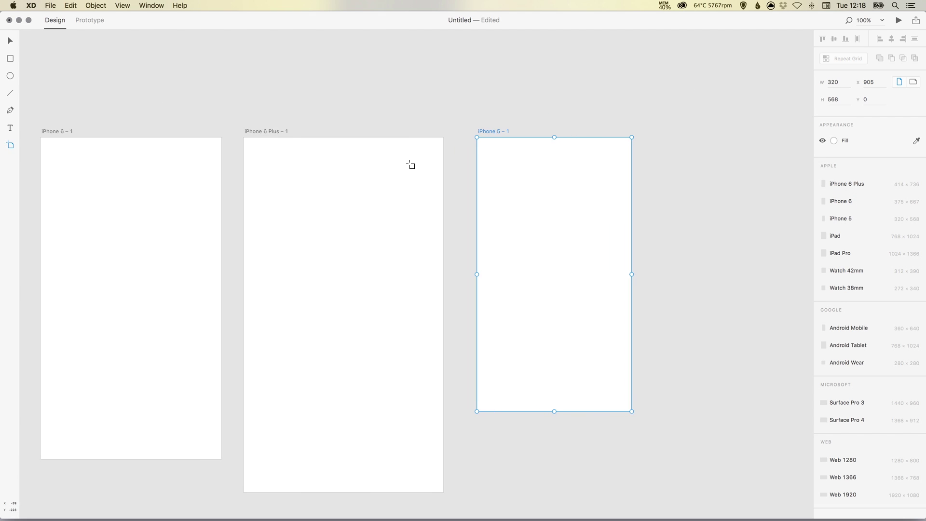
key(super+minus)
drag(501, 196, 201, 196)
key(super+z)
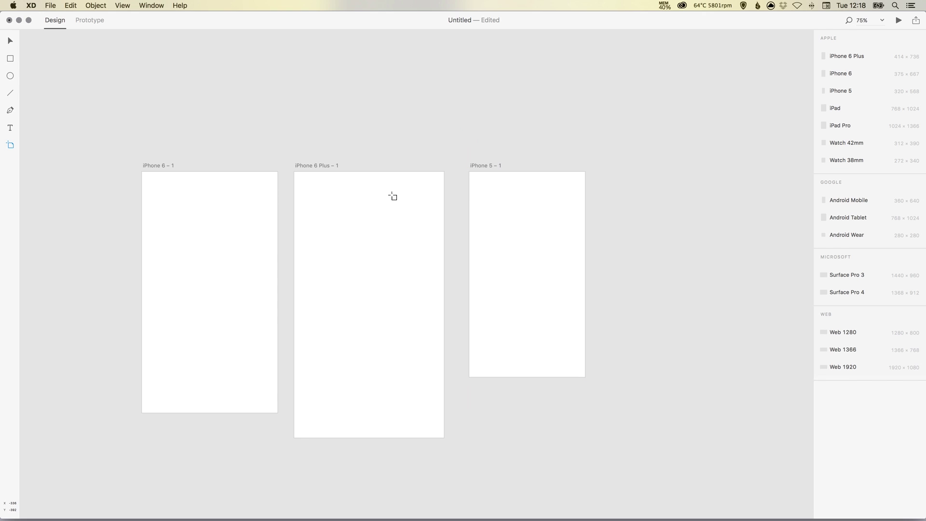
Move iPhone 5 – 1 to the far left of the row and zoom back to 100%.
click(11, 43)
drag(506, 201, 49, 196)
scroll(233, 113, left, 6)
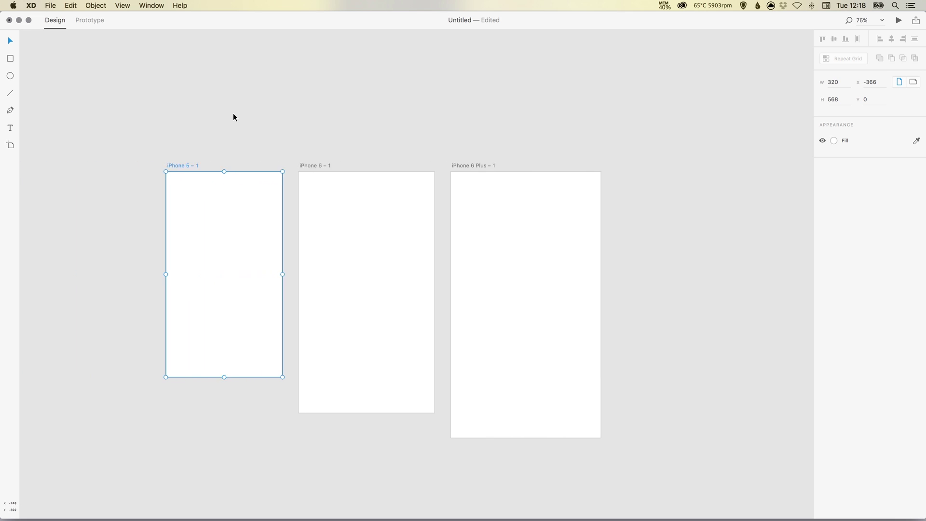
key(super+1)
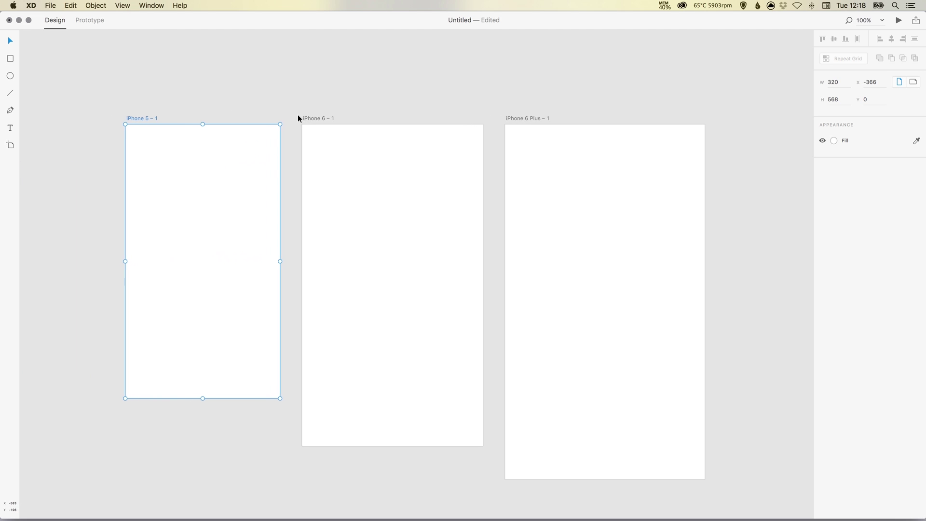
scroll(299, 118, down, 2)
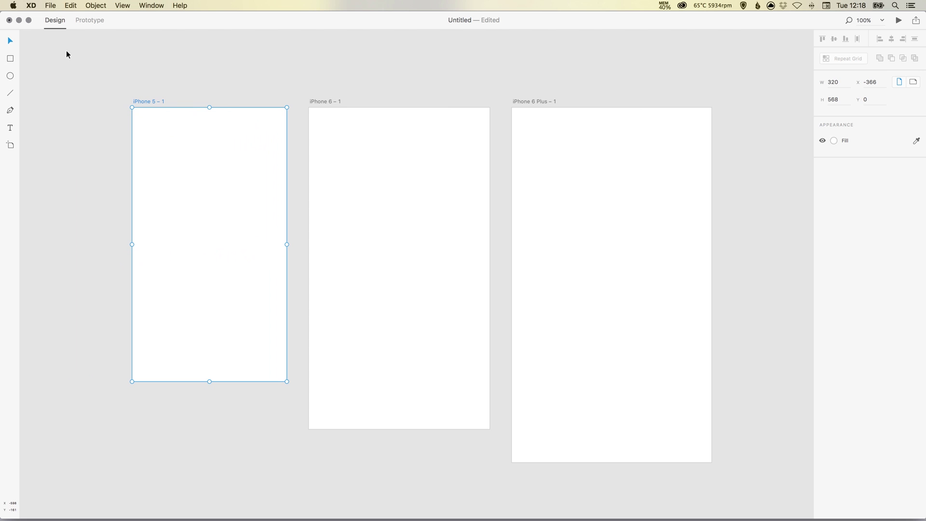
In prototype mode, link iPhone 5 – 1 to iPhone 6 Plus – 1 and back.
click(92, 20)
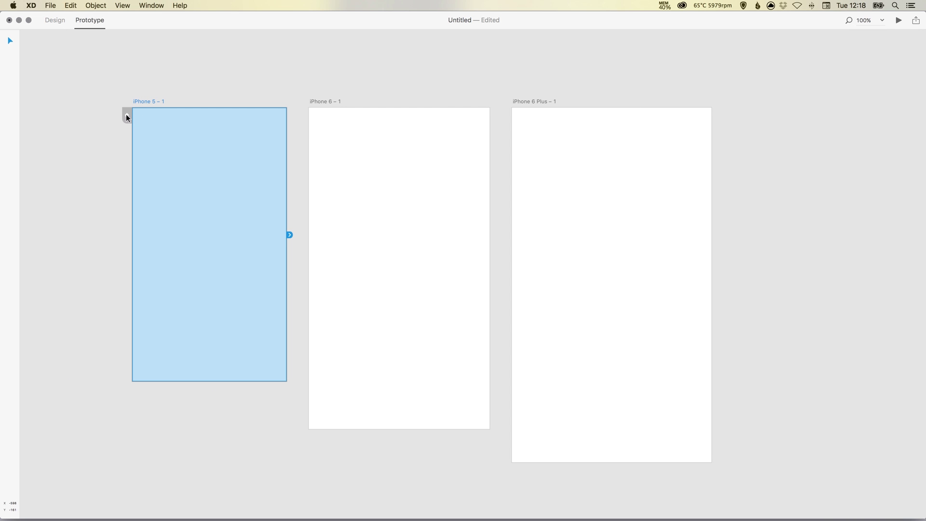
drag(290, 234, 292, 237)
drag(291, 238, 543, 442)
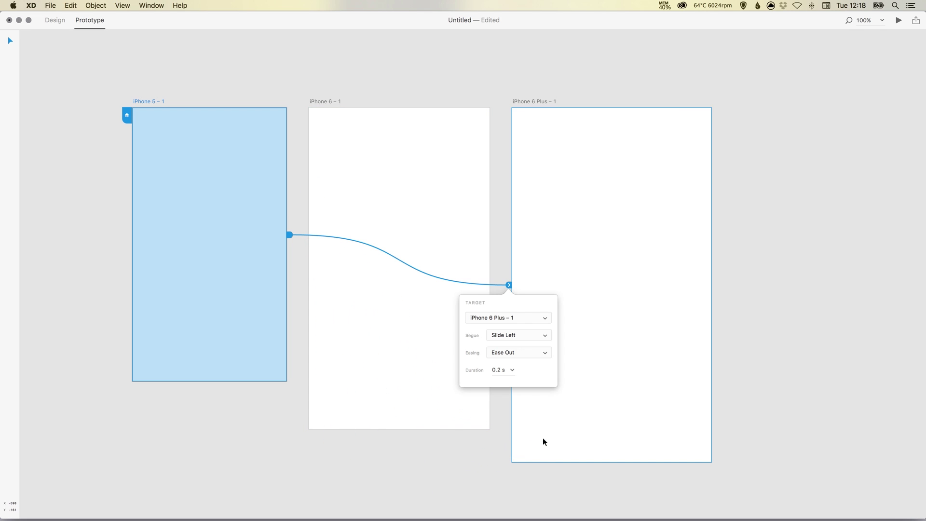
mouse_move(543, 143)
mouse_down()
mouse_move(515, 141)
mouse_move(541, 145)
mouse_up()
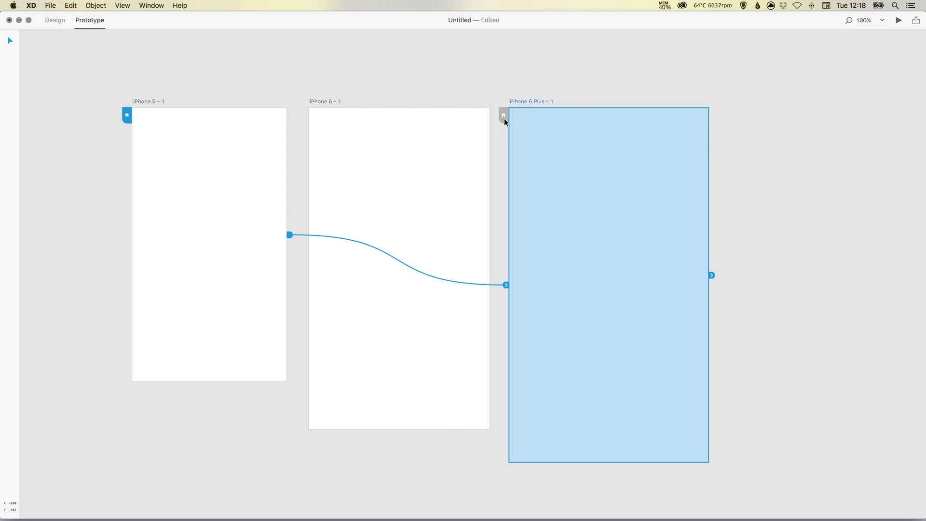
drag(712, 276, 266, 116)
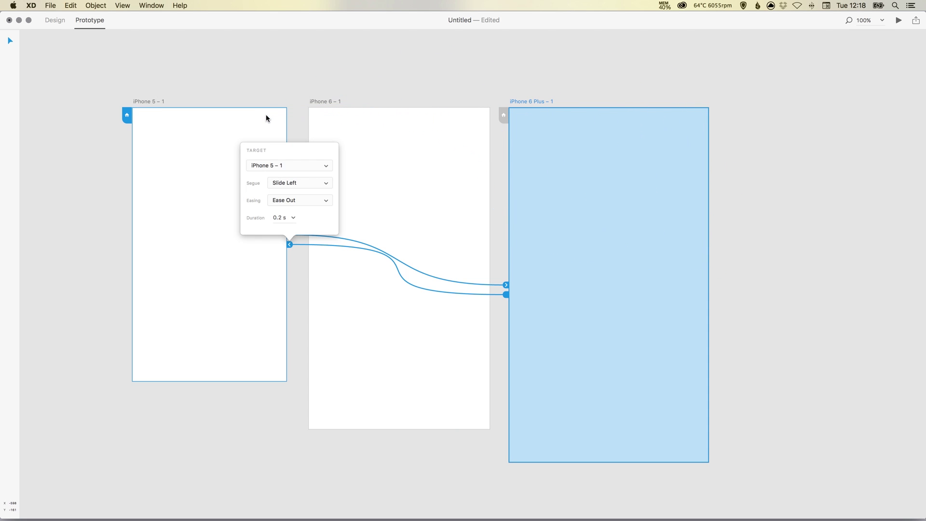
click(343, 75)
click(278, 132)
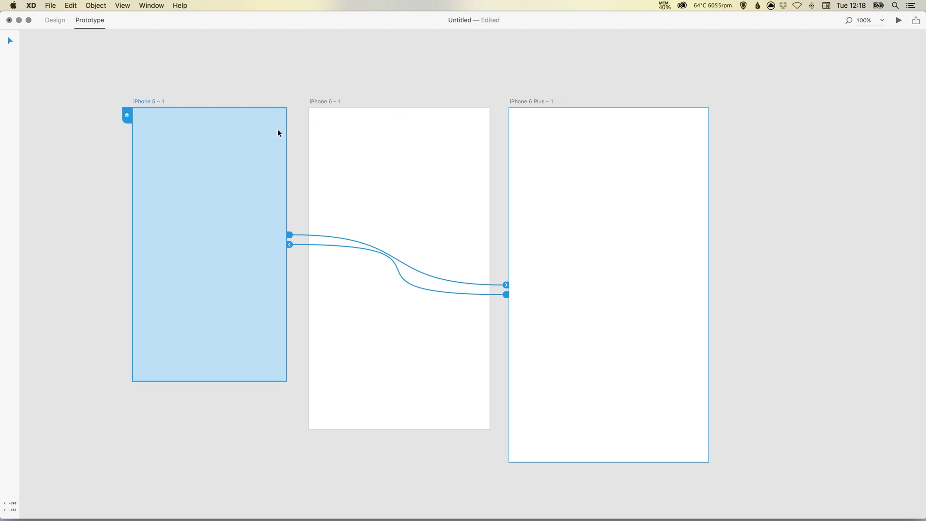
Link iPhone 6 – 1 to iPhone 6 Plus – 1 with a 0.2 s Slide Left, Ease Out transition.
click(482, 139)
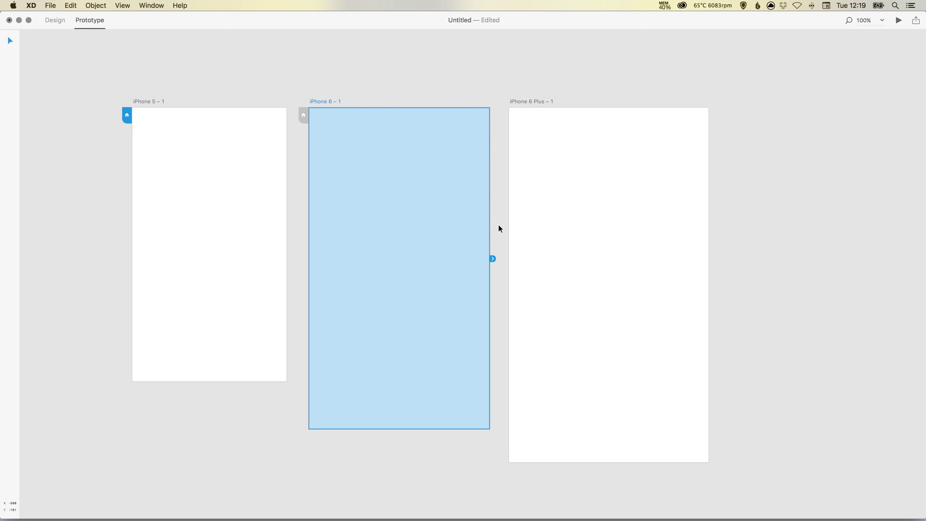
drag(492, 260, 528, 236)
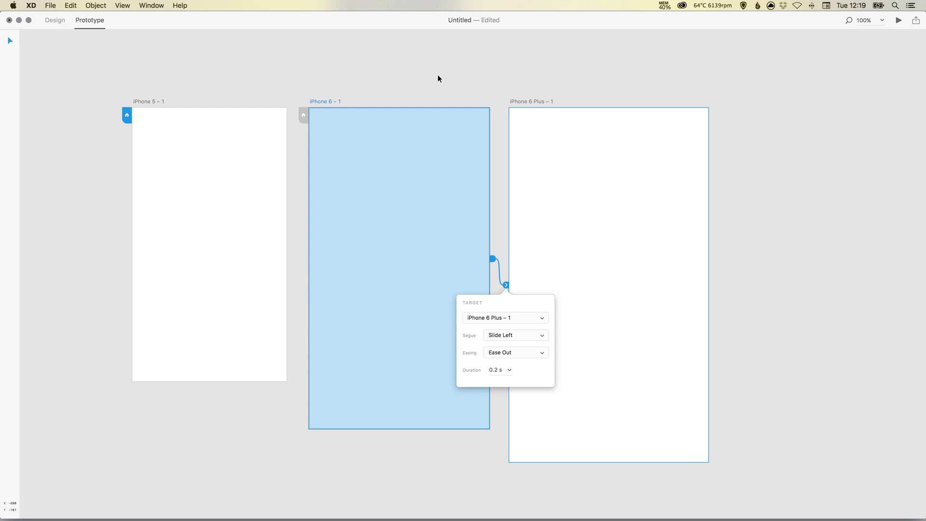
click(54, 20)
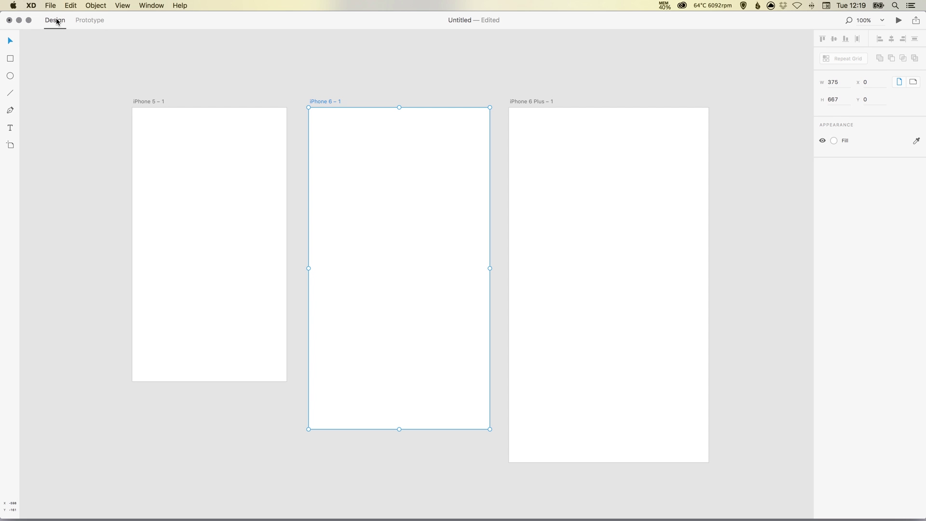
drag(387, 78, 390, 77)
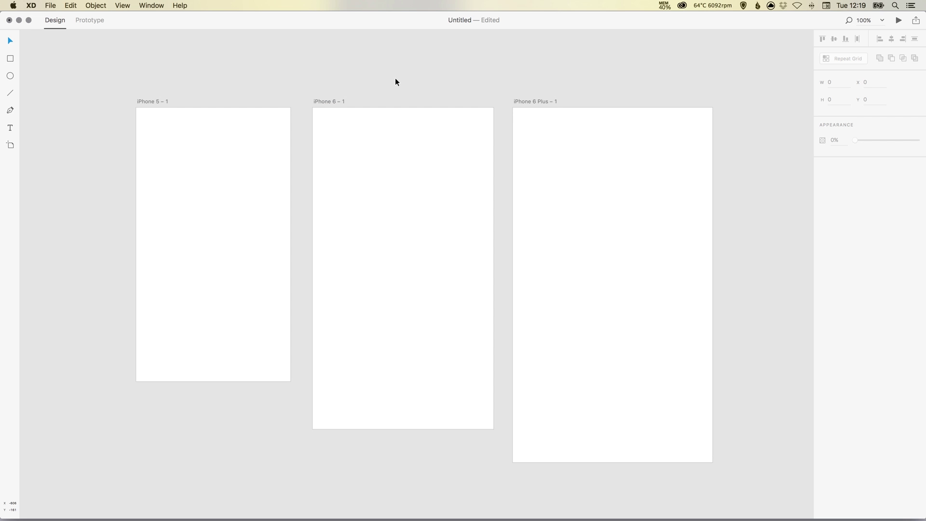